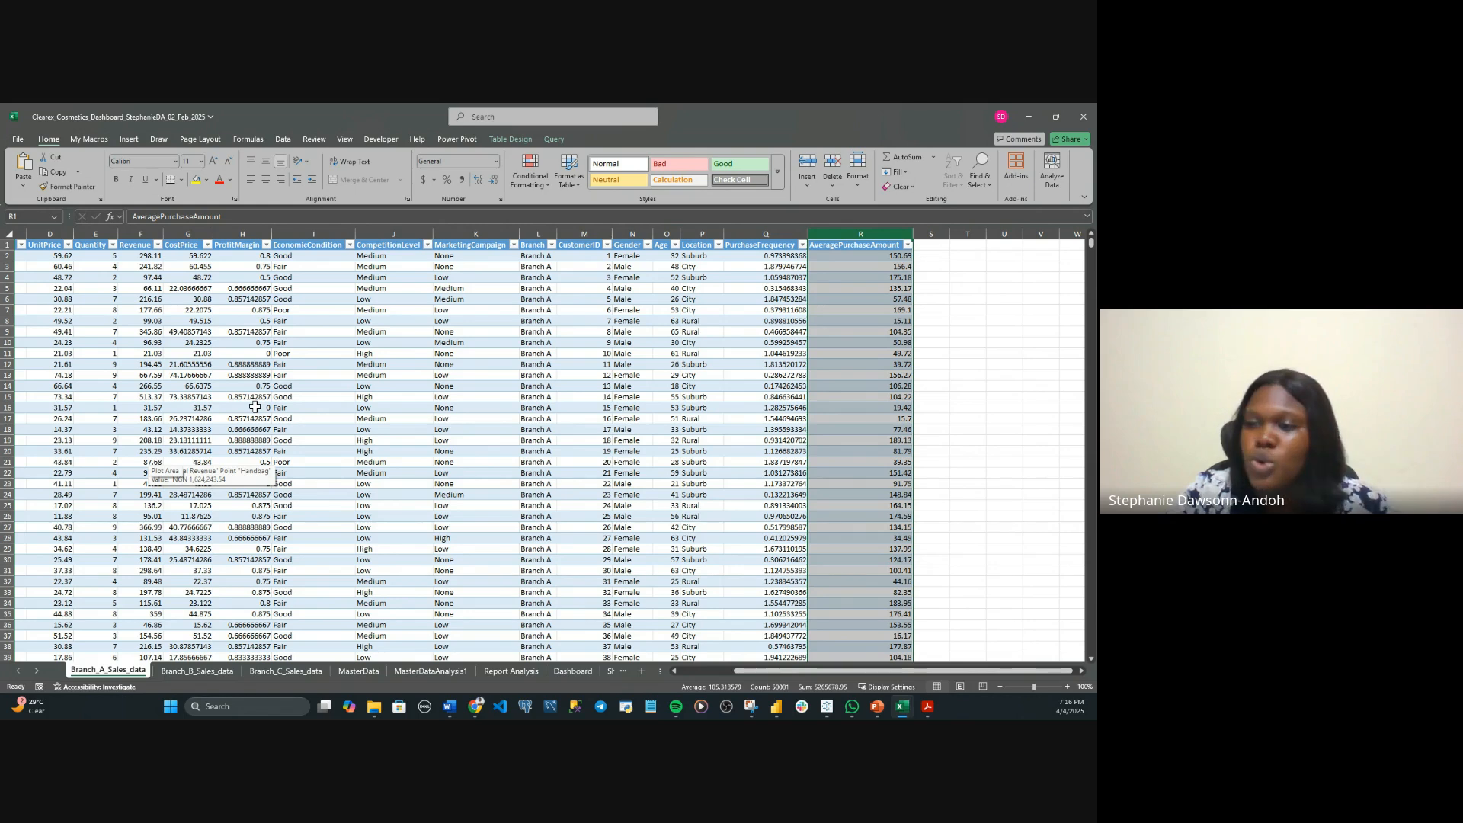
# Examine the Branch_A_Sales_data columns one by one from ProductCategory through ProfitMargin, selecting each in turn.
pyautogui.hscroll(-3, 255, 408)
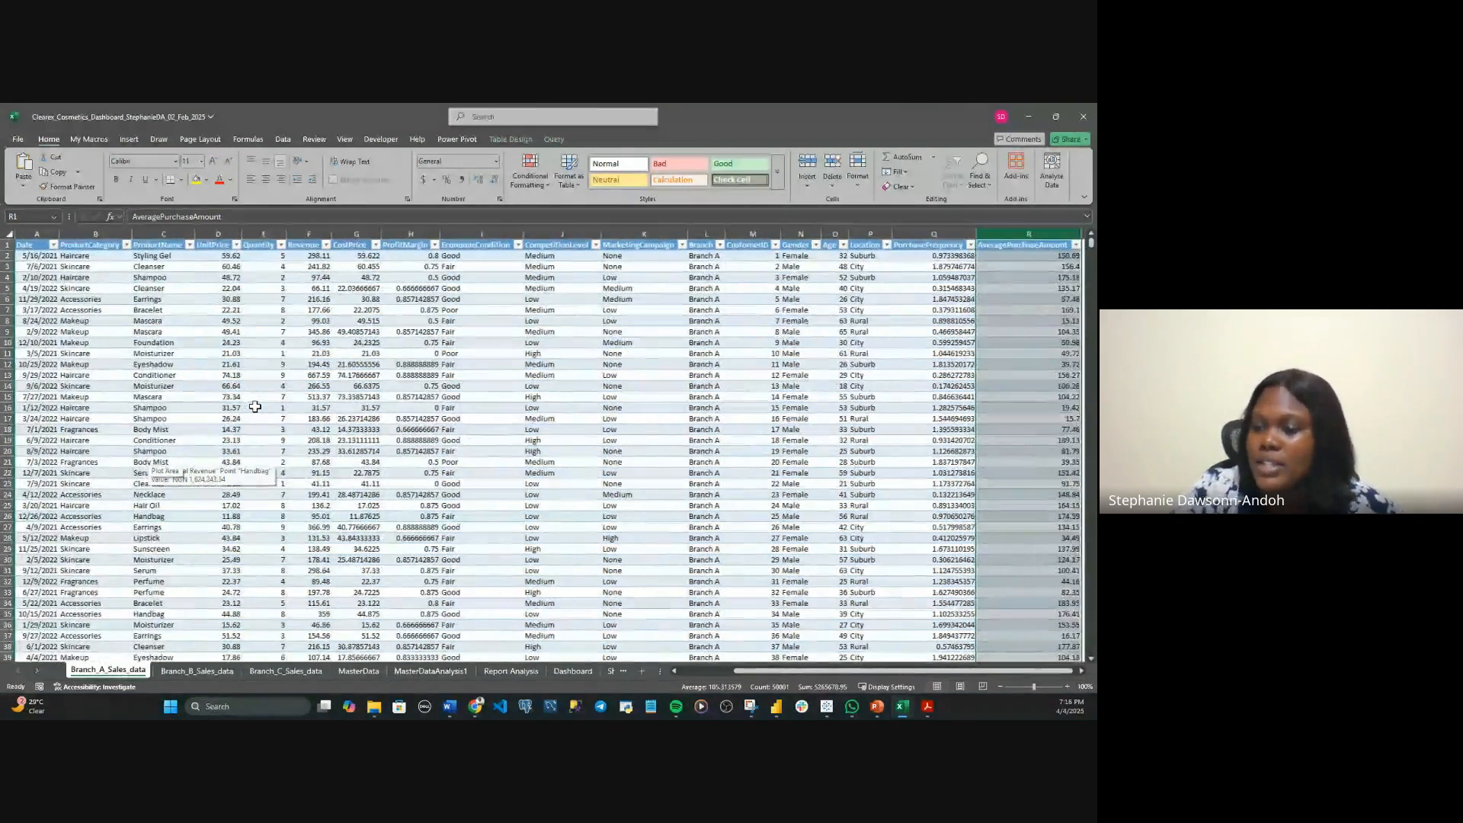
pyautogui.click(193, 375)
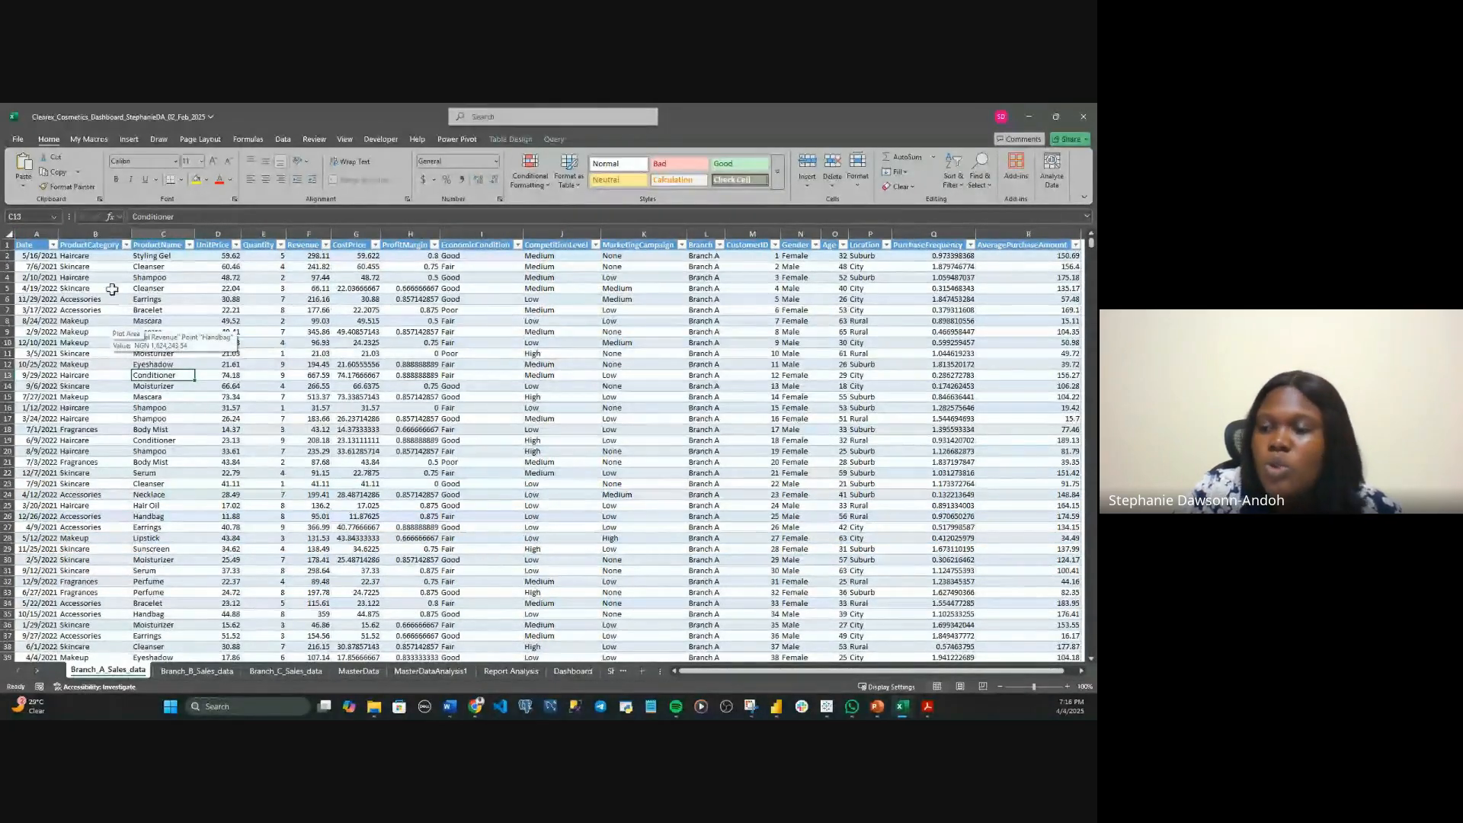
pyautogui.click(111, 233)
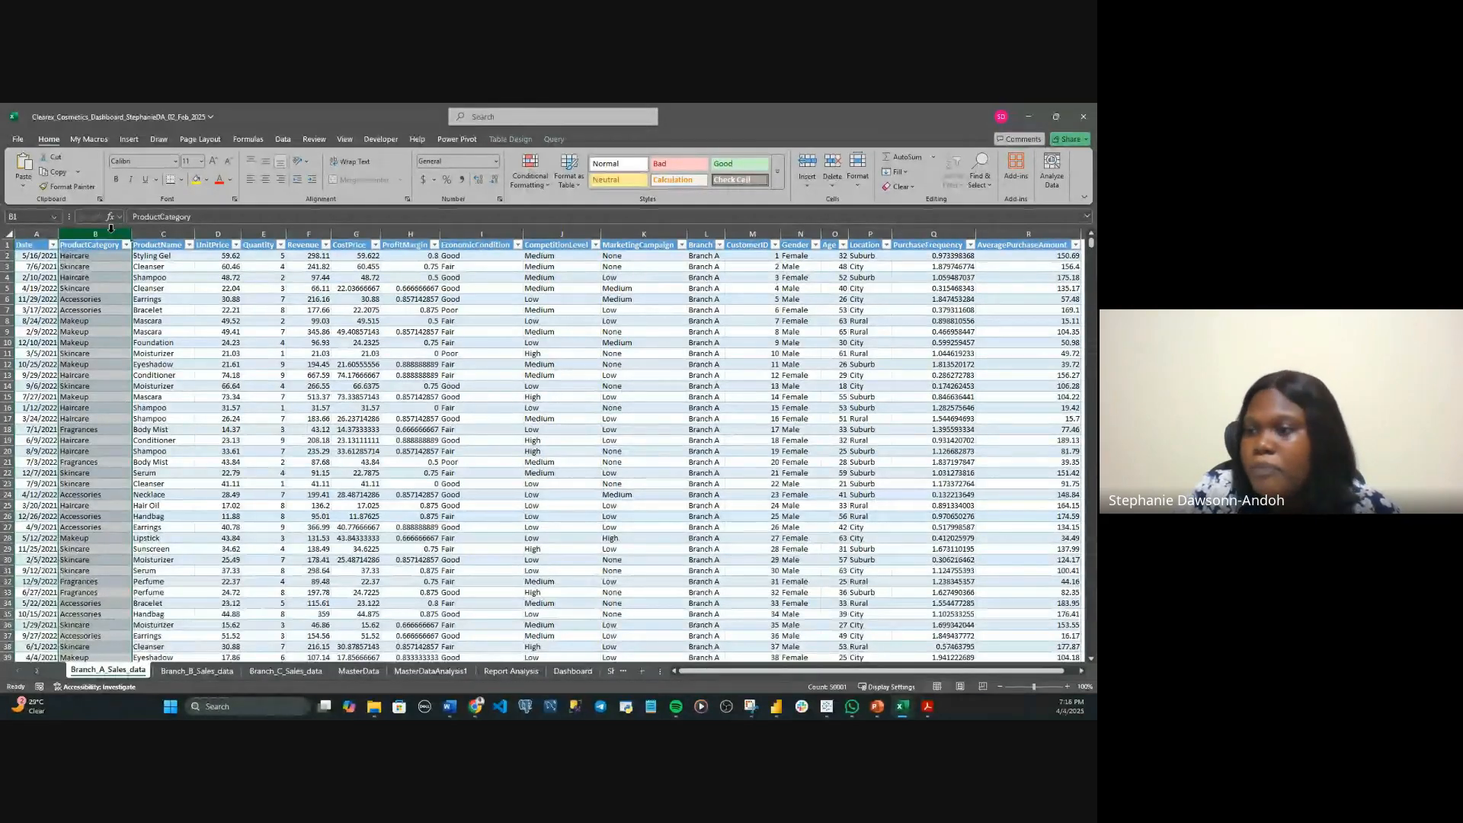
pyautogui.click(161, 233)
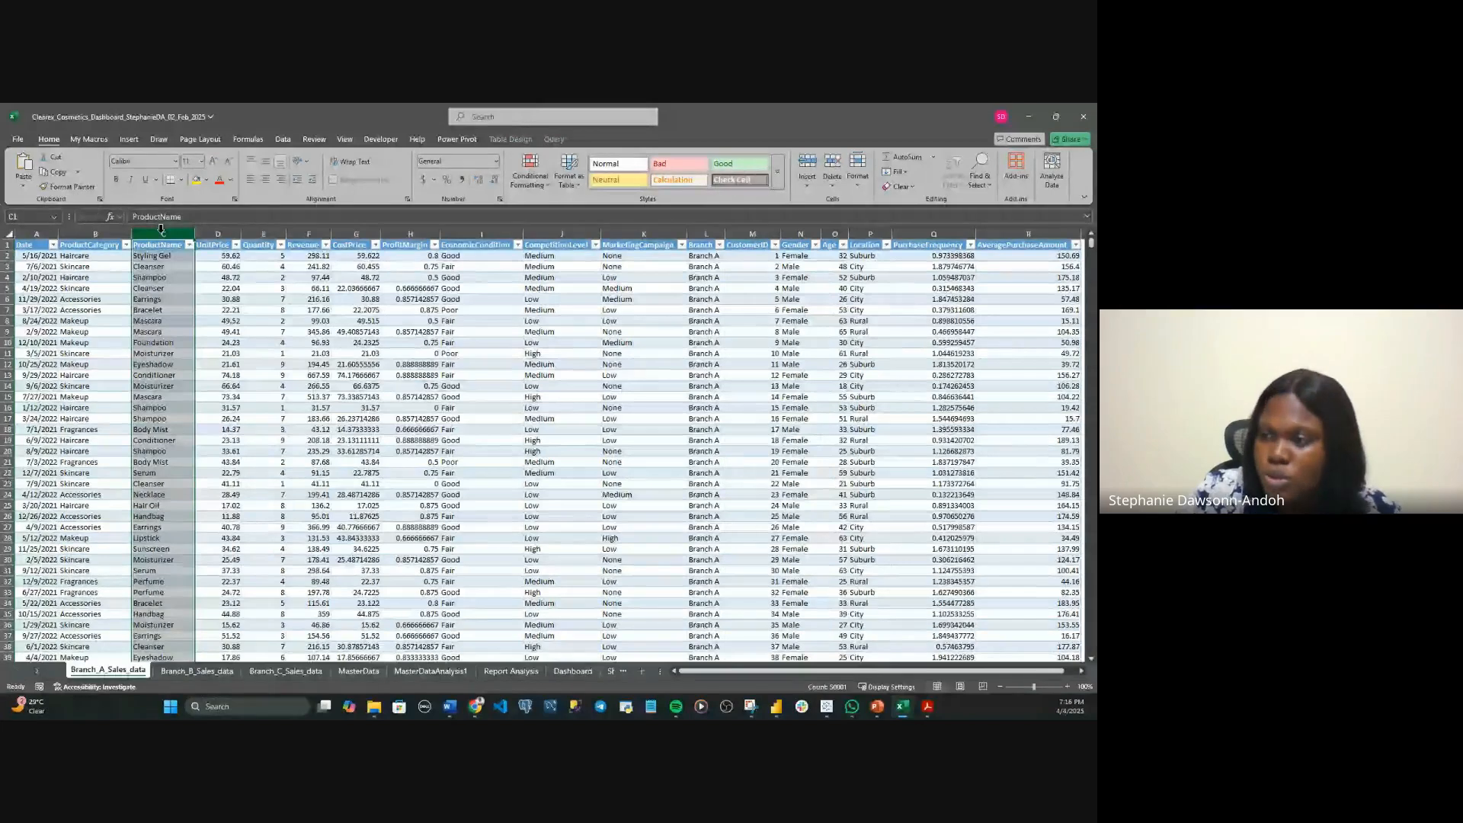
pyautogui.click(219, 233)
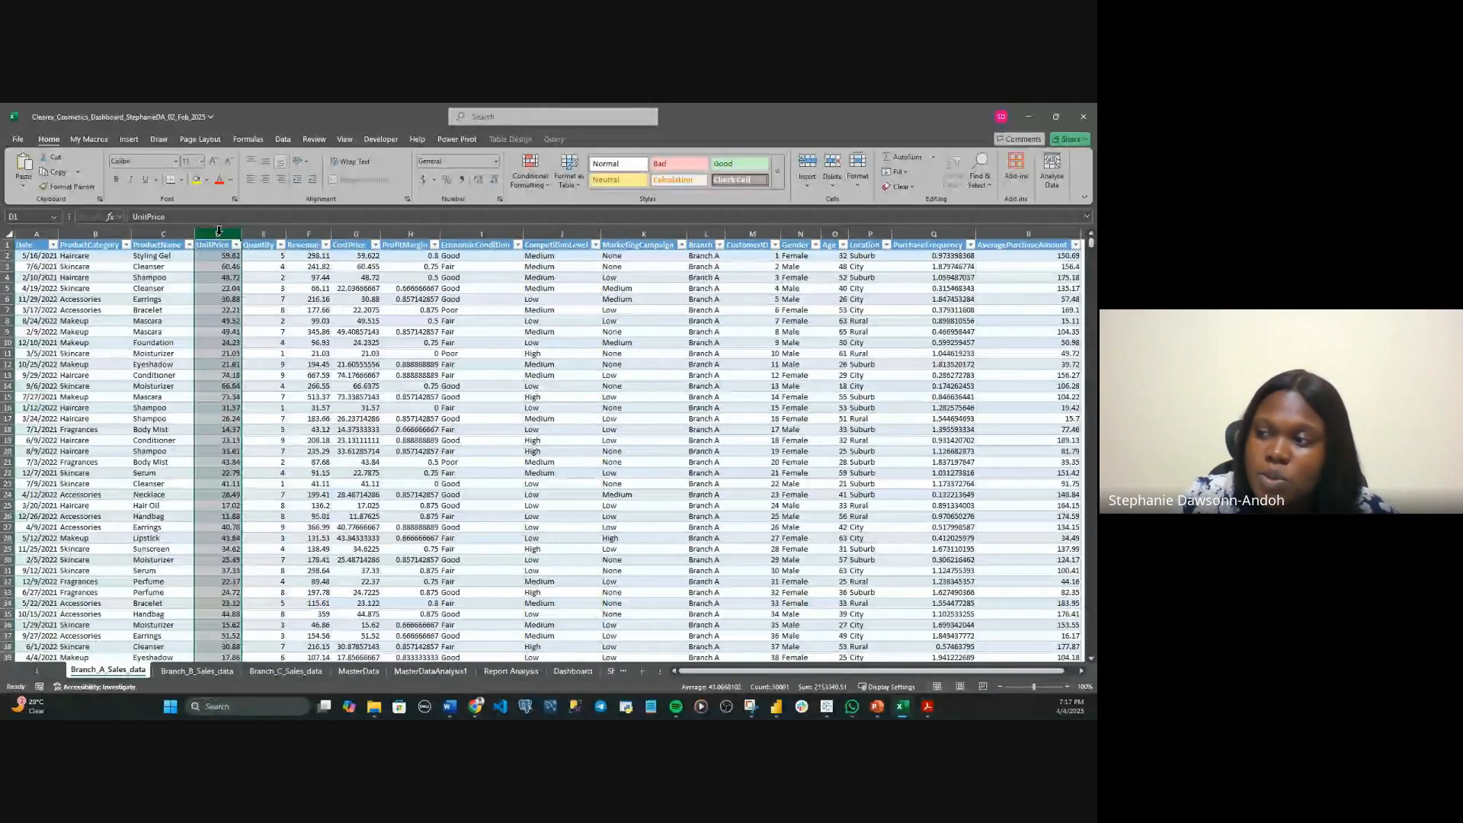
pyautogui.click(266, 229)
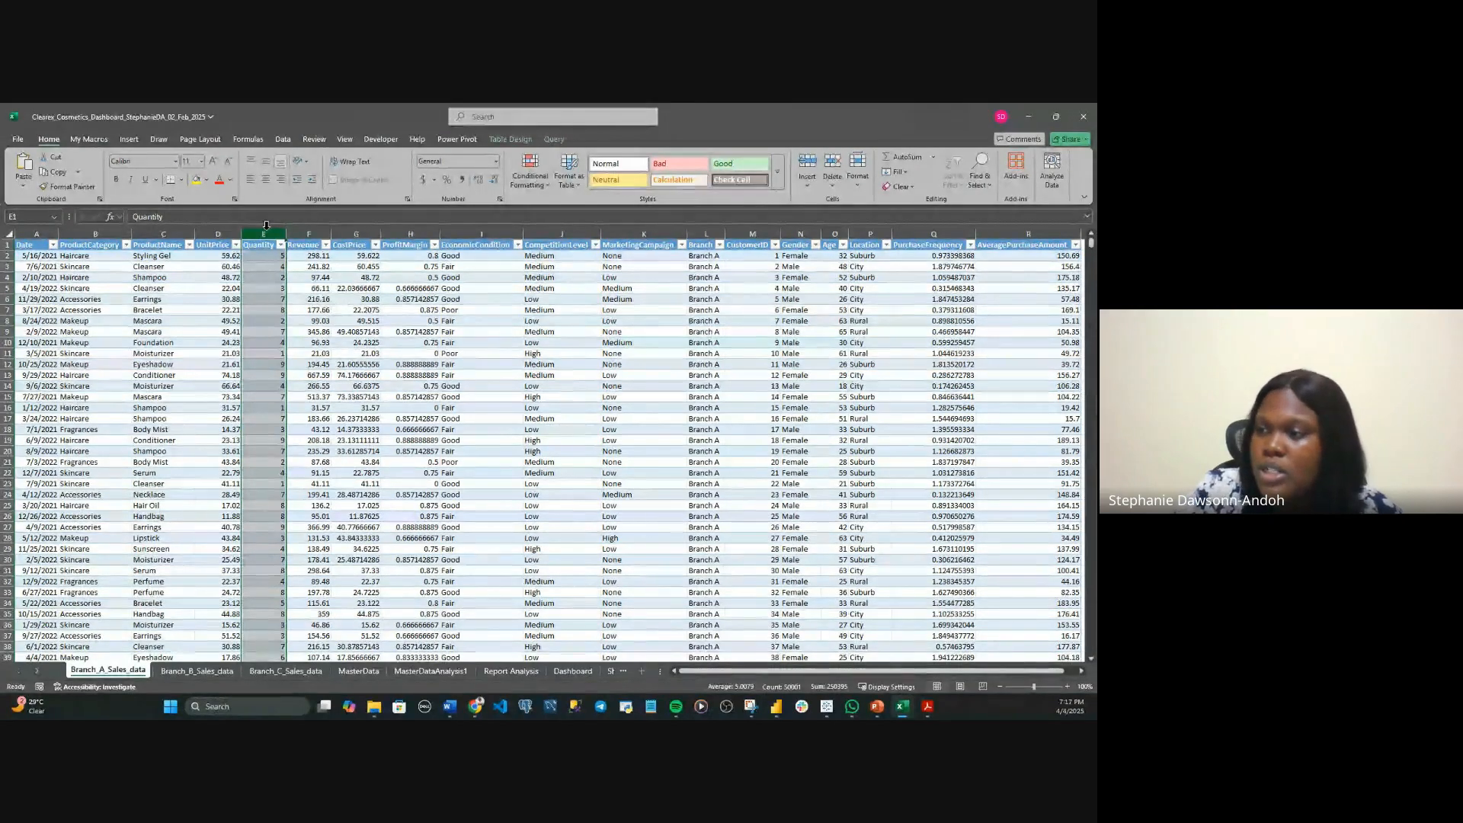
pyautogui.click(308, 226)
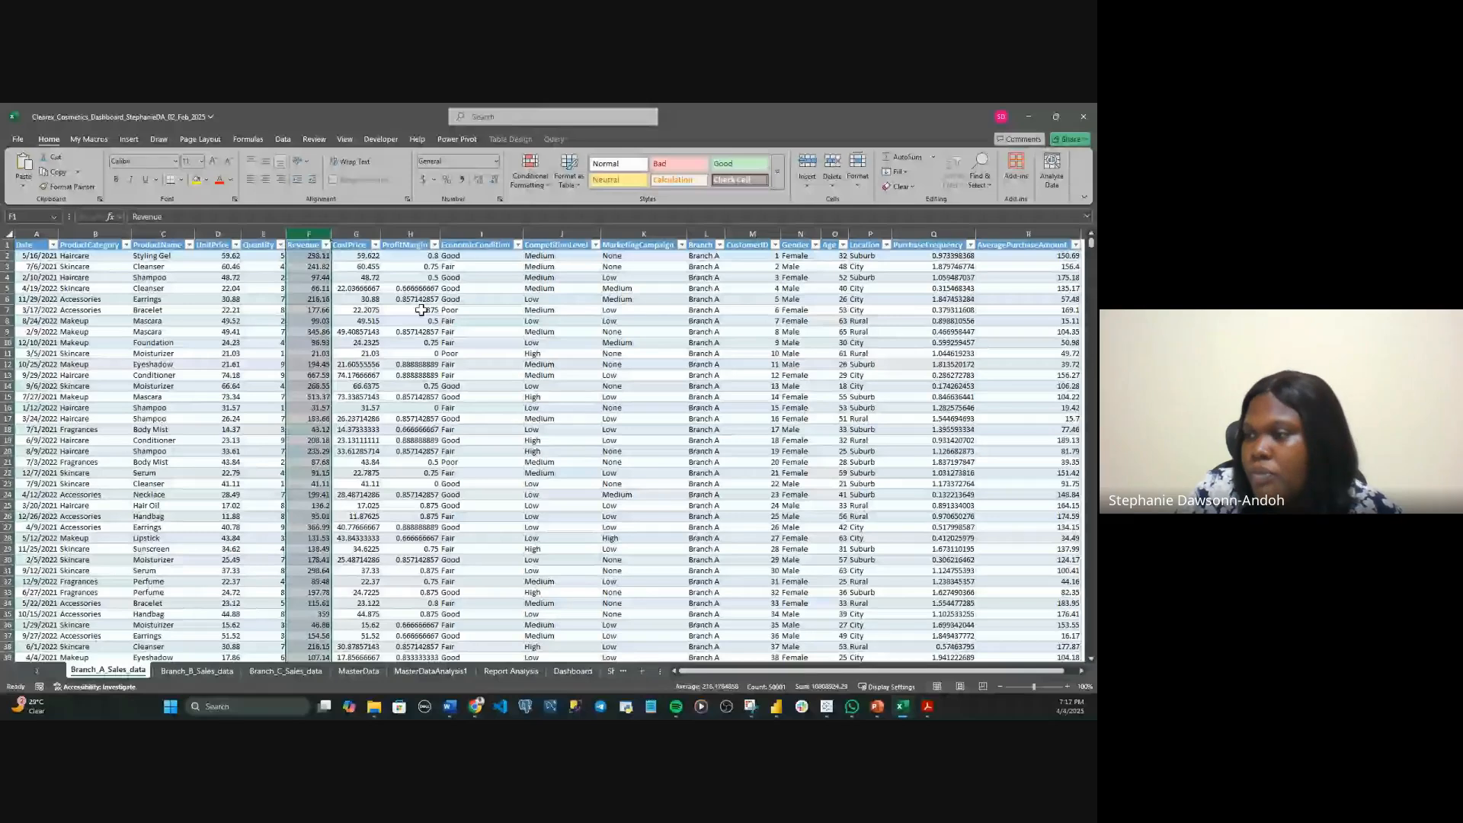
pyautogui.click(361, 227)
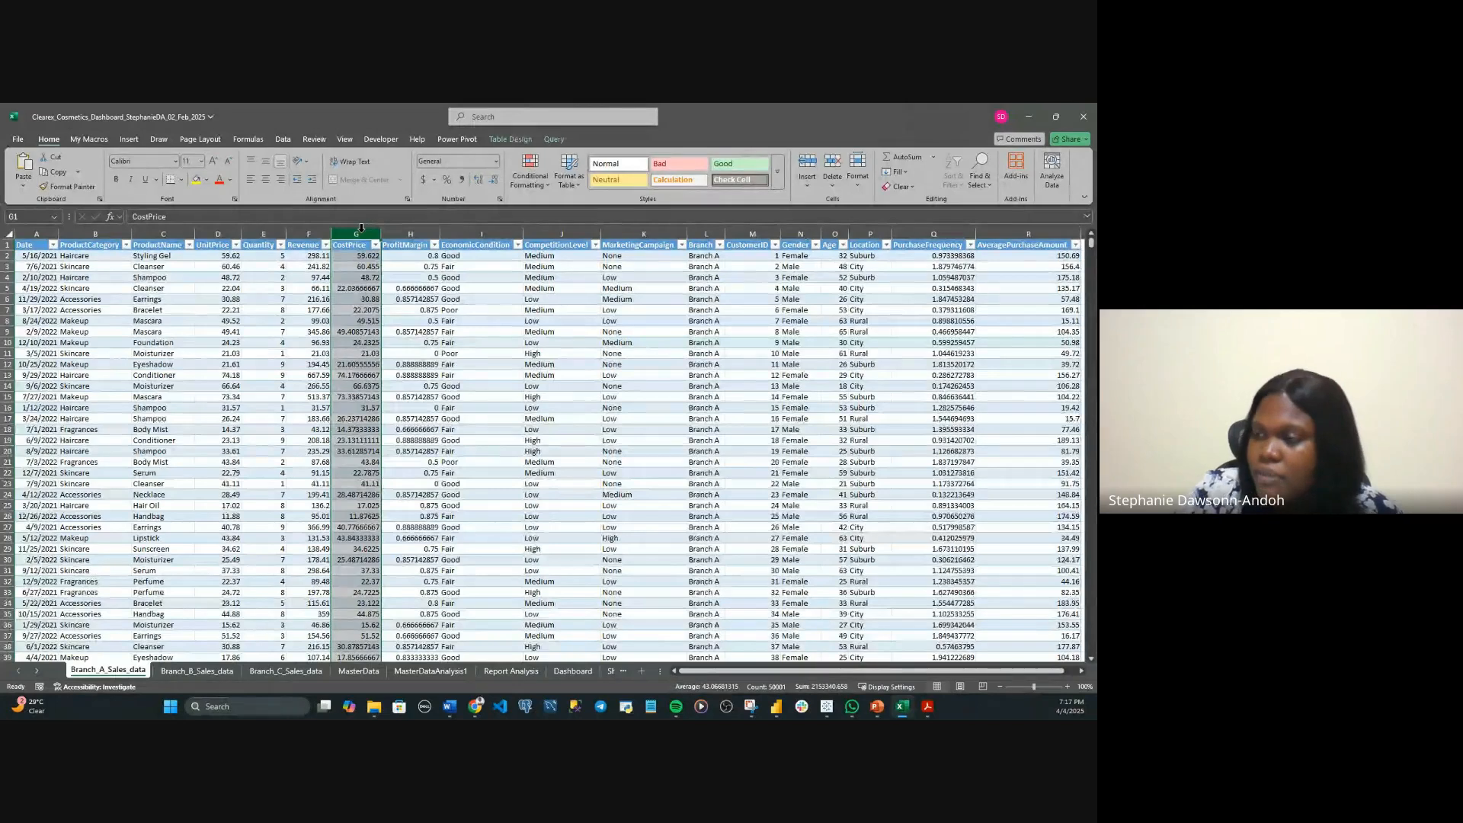
pyautogui.click(411, 232)
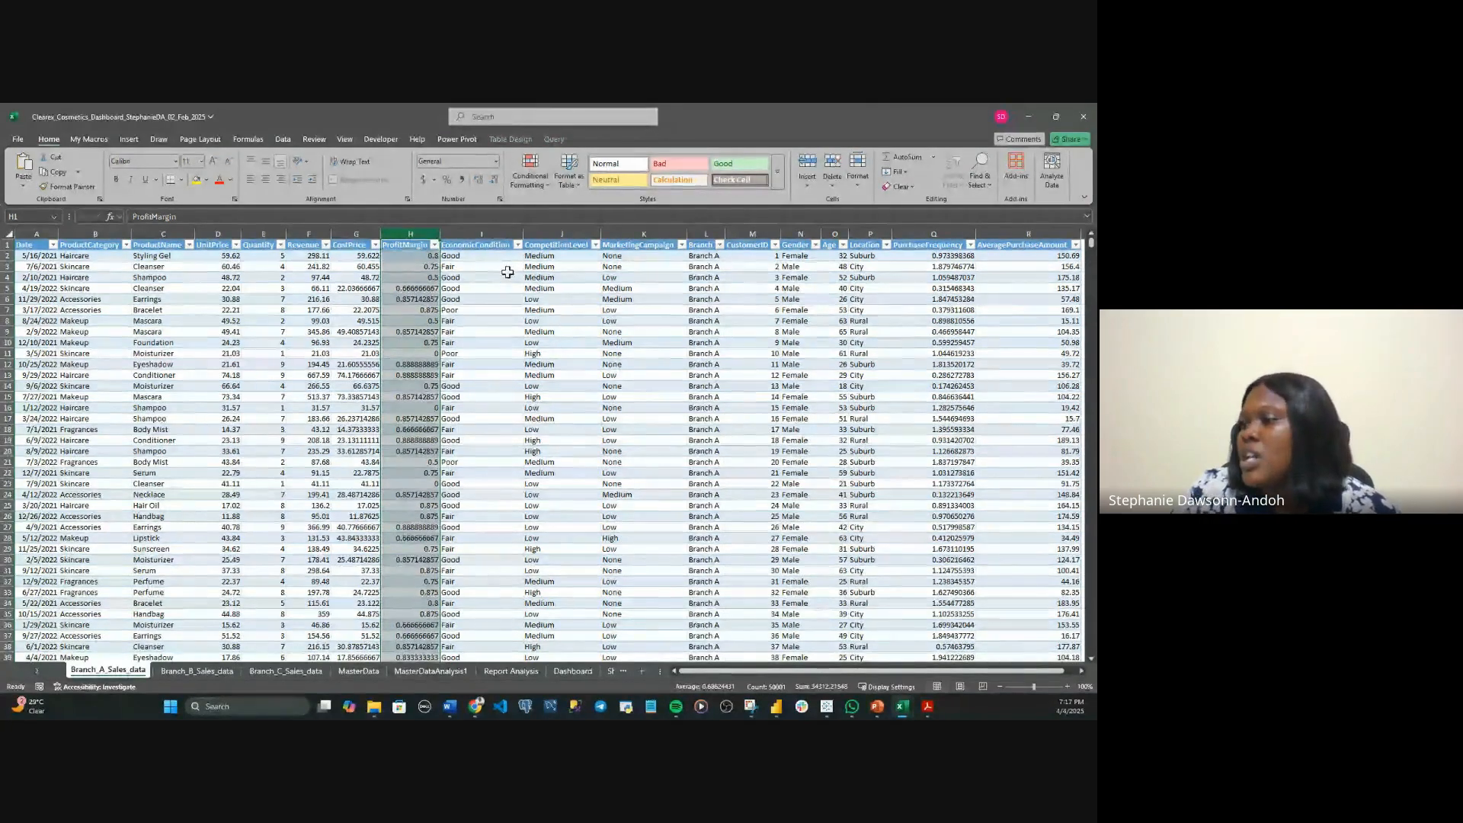
# Examine the EconomicCondition, CompetitionLevel, MarketingCampaign, Branch and CustomerID columns of the Branch A data, selecting each in turn.
pyautogui.hscroll(2, 508, 272)
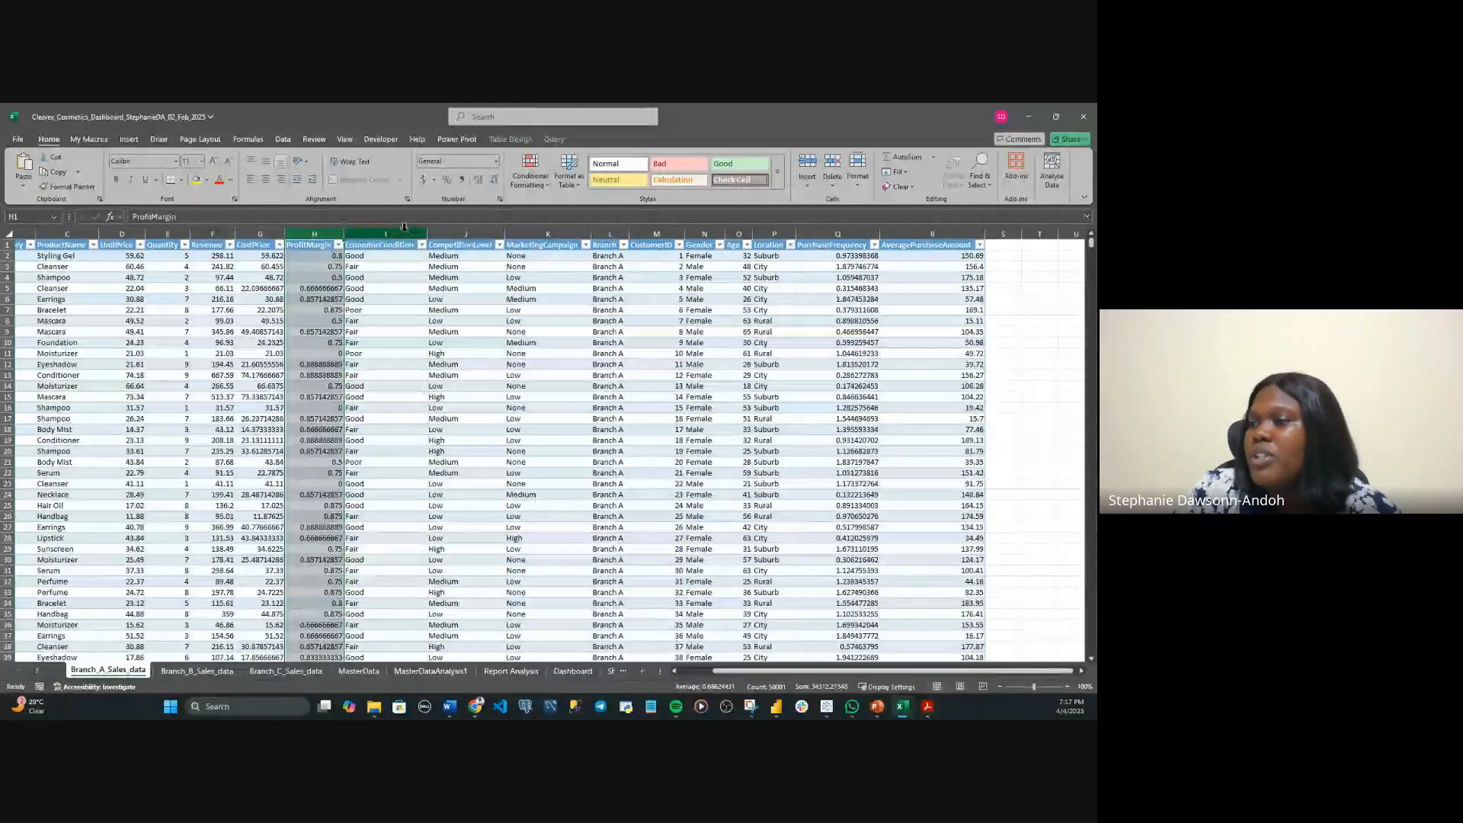
pyautogui.click(402, 232)
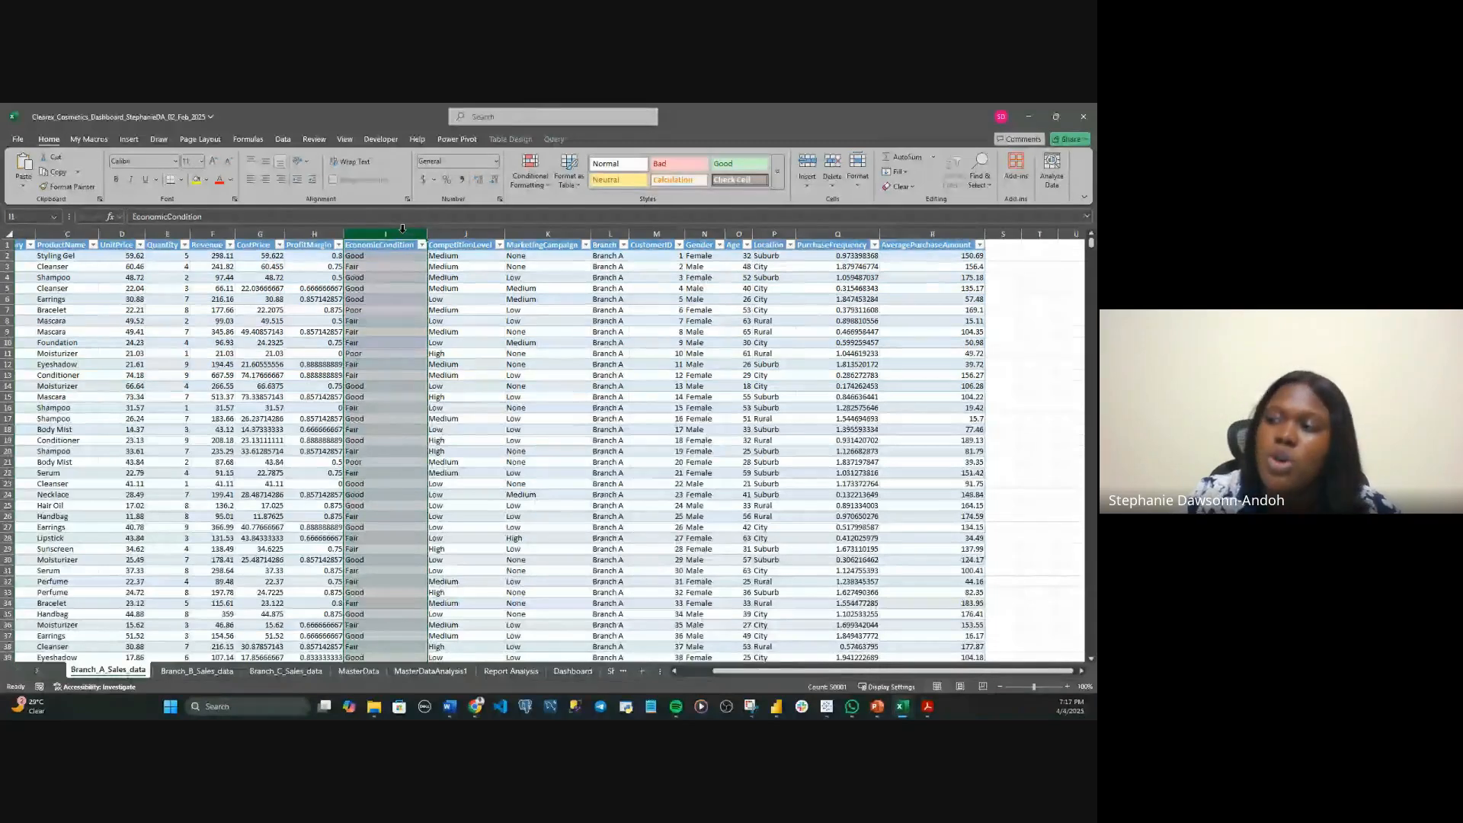
pyautogui.click(465, 233)
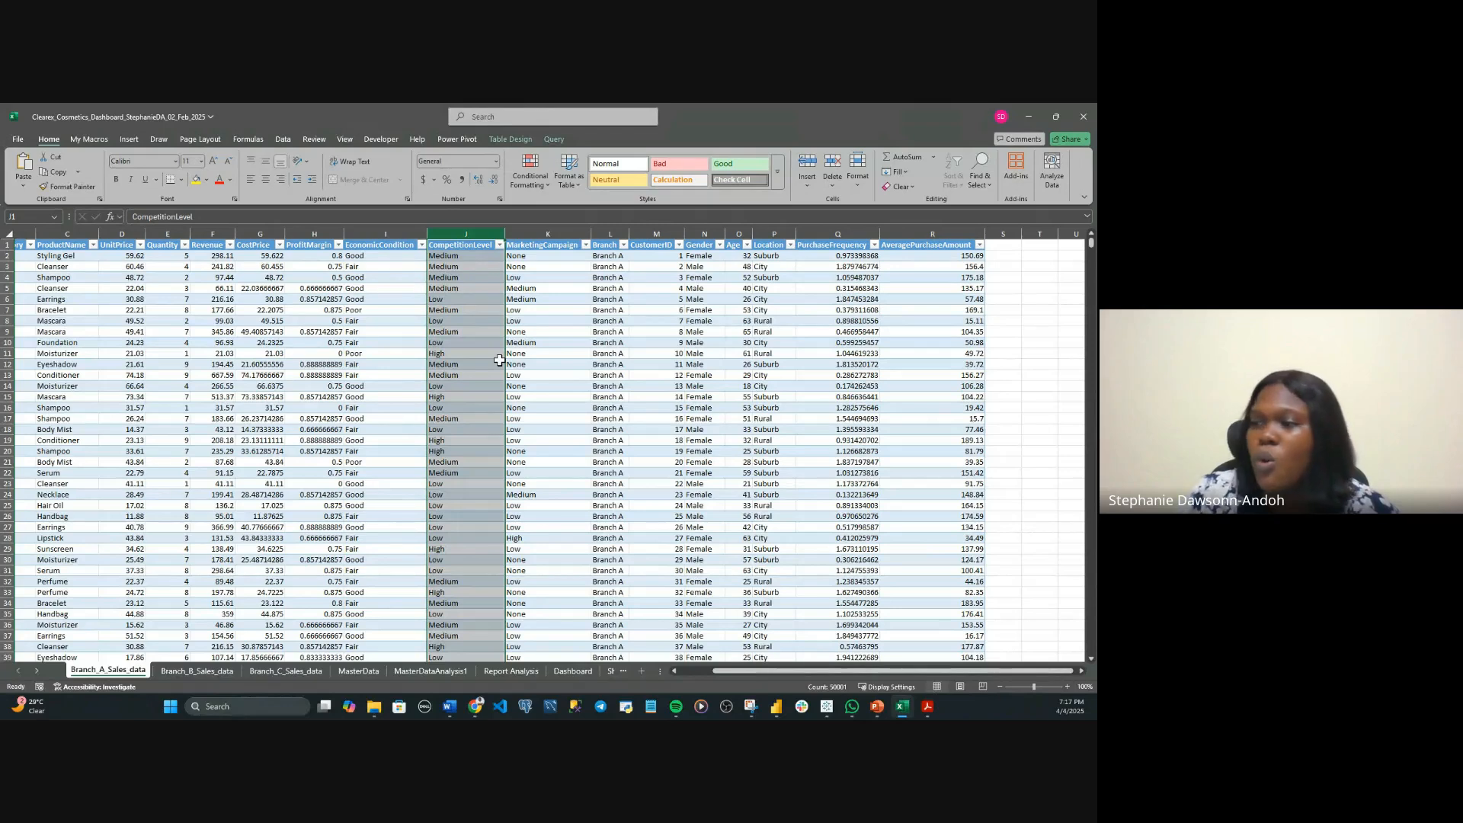
pyautogui.click(557, 232)
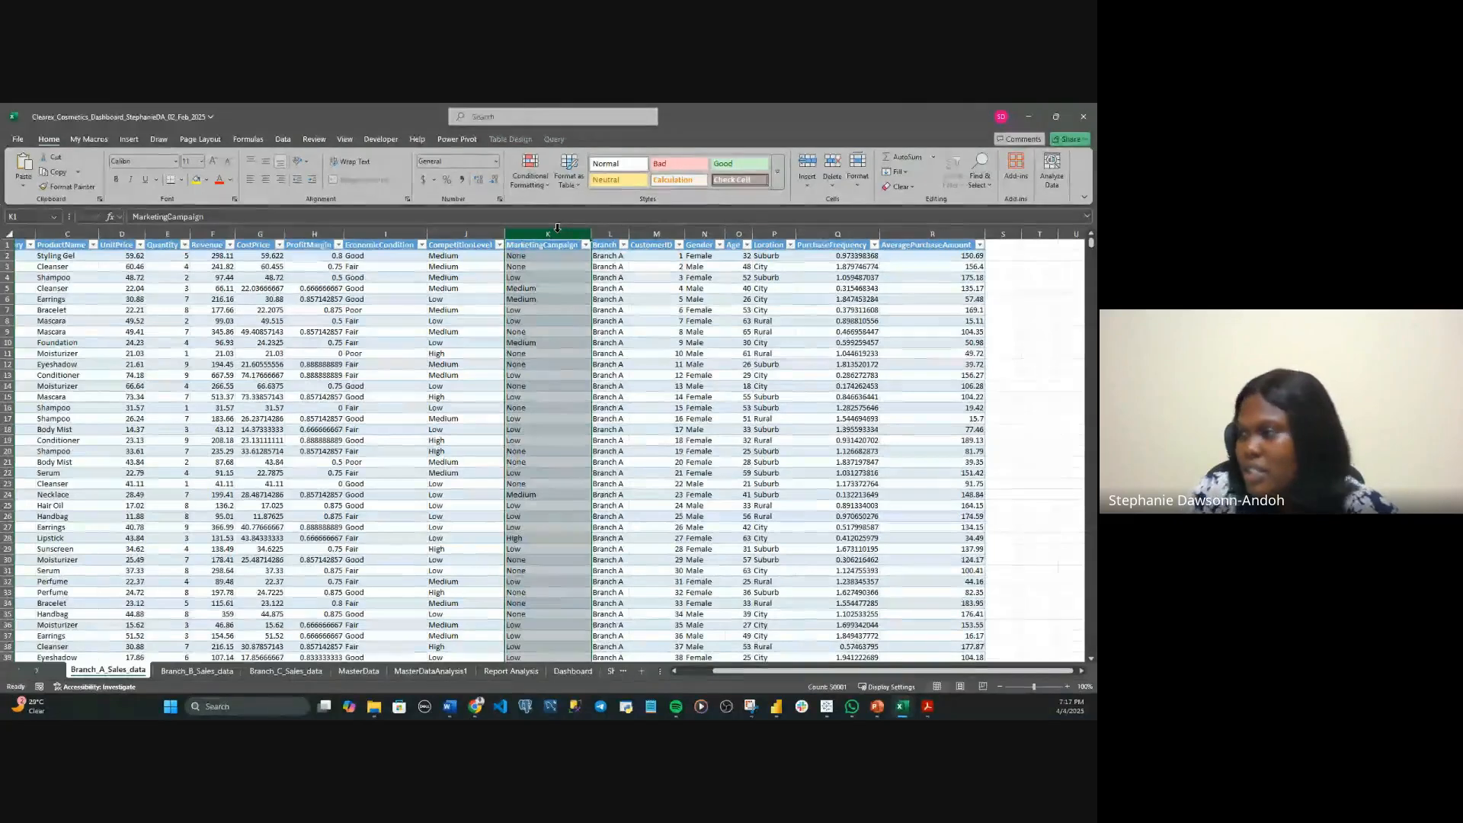
pyautogui.click(611, 230)
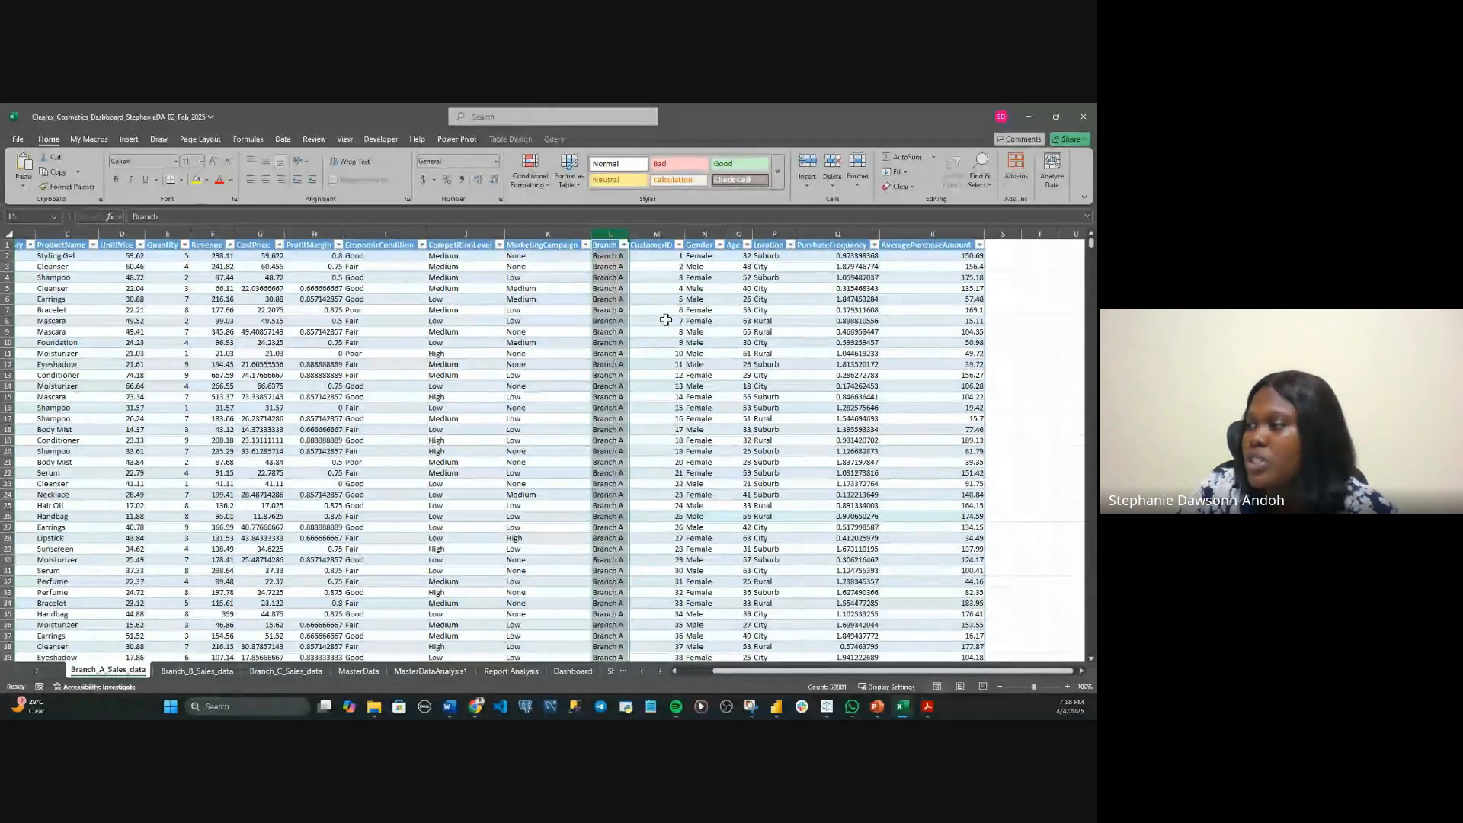
pyautogui.click(667, 228)
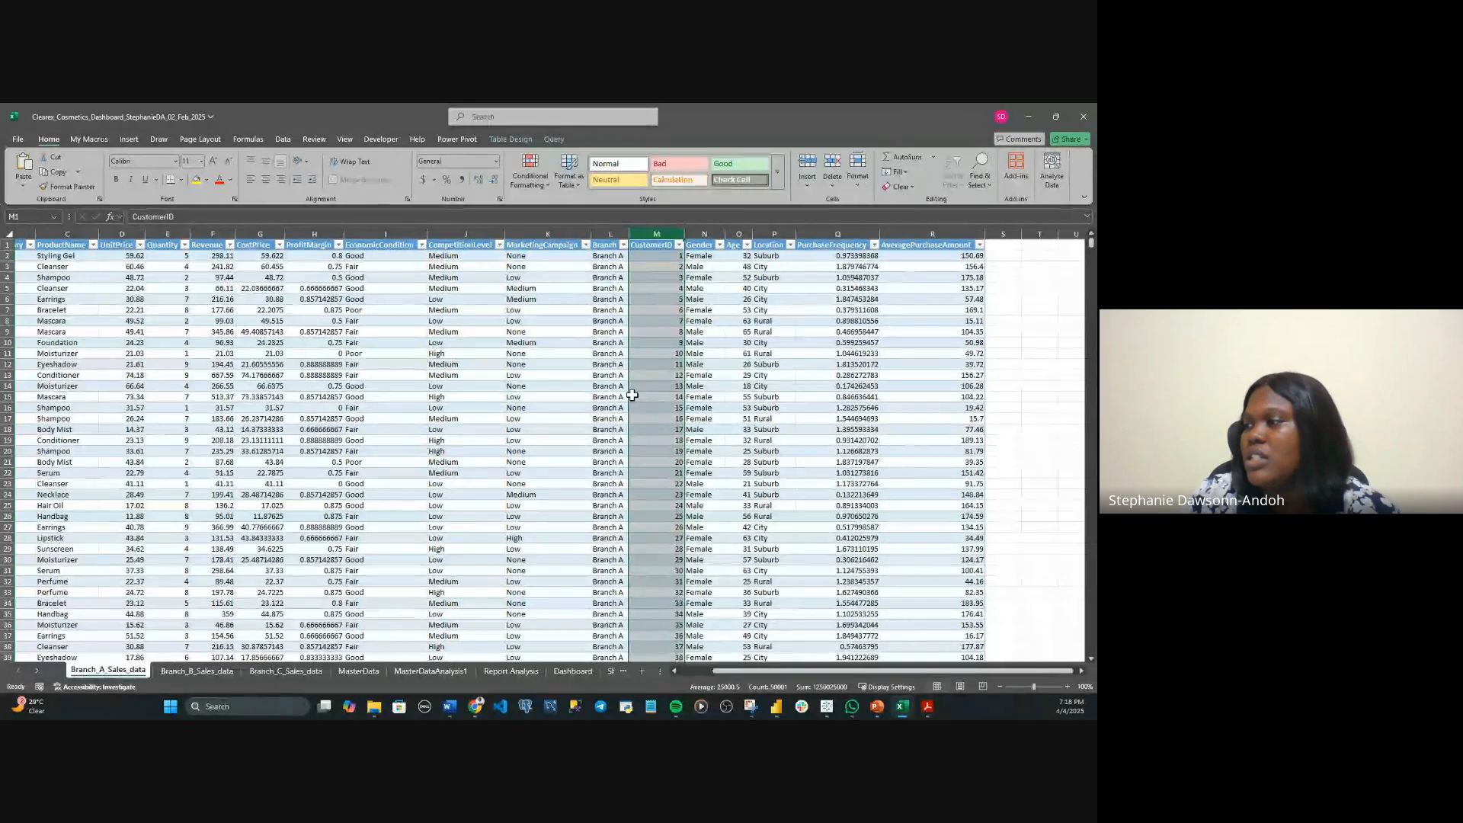
# Examine the Gender, Location, PurchaseFrequency and AveragePurchaseAmount columns of the Branch A data, selecting each in turn.
pyautogui.hscroll(2, 655, 389)
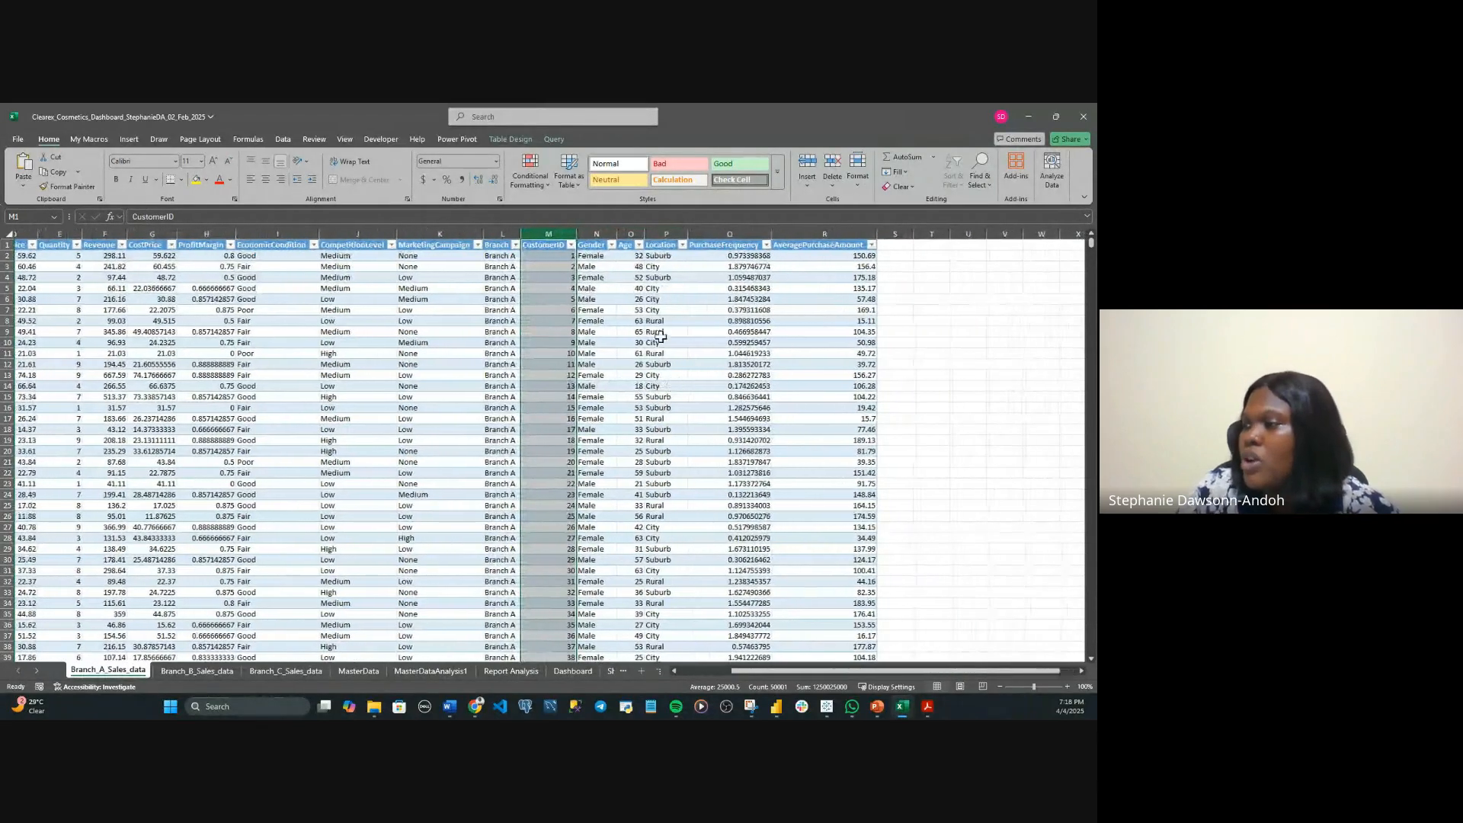
pyautogui.click(594, 233)
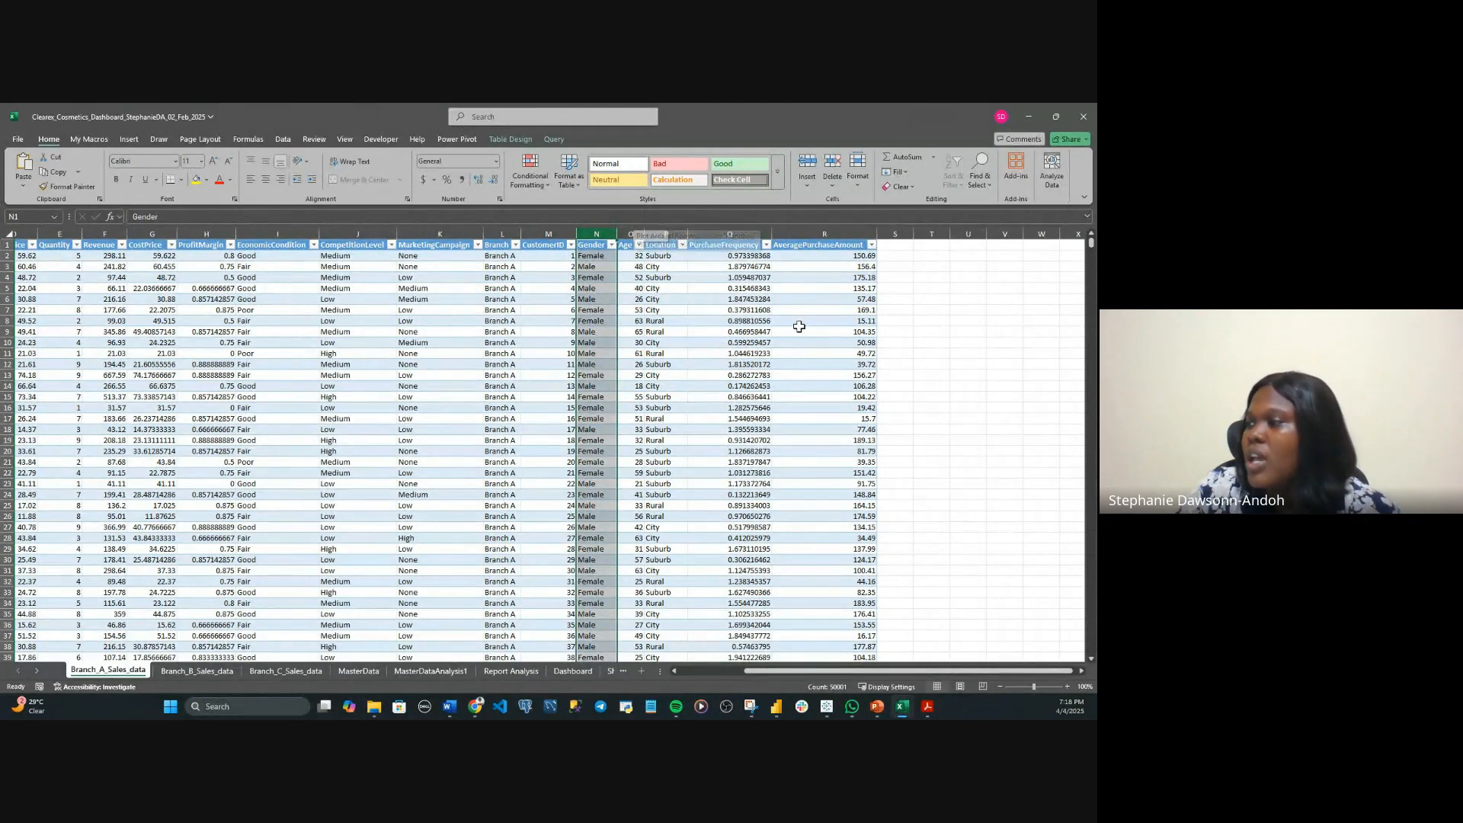
pyautogui.click(664, 233)
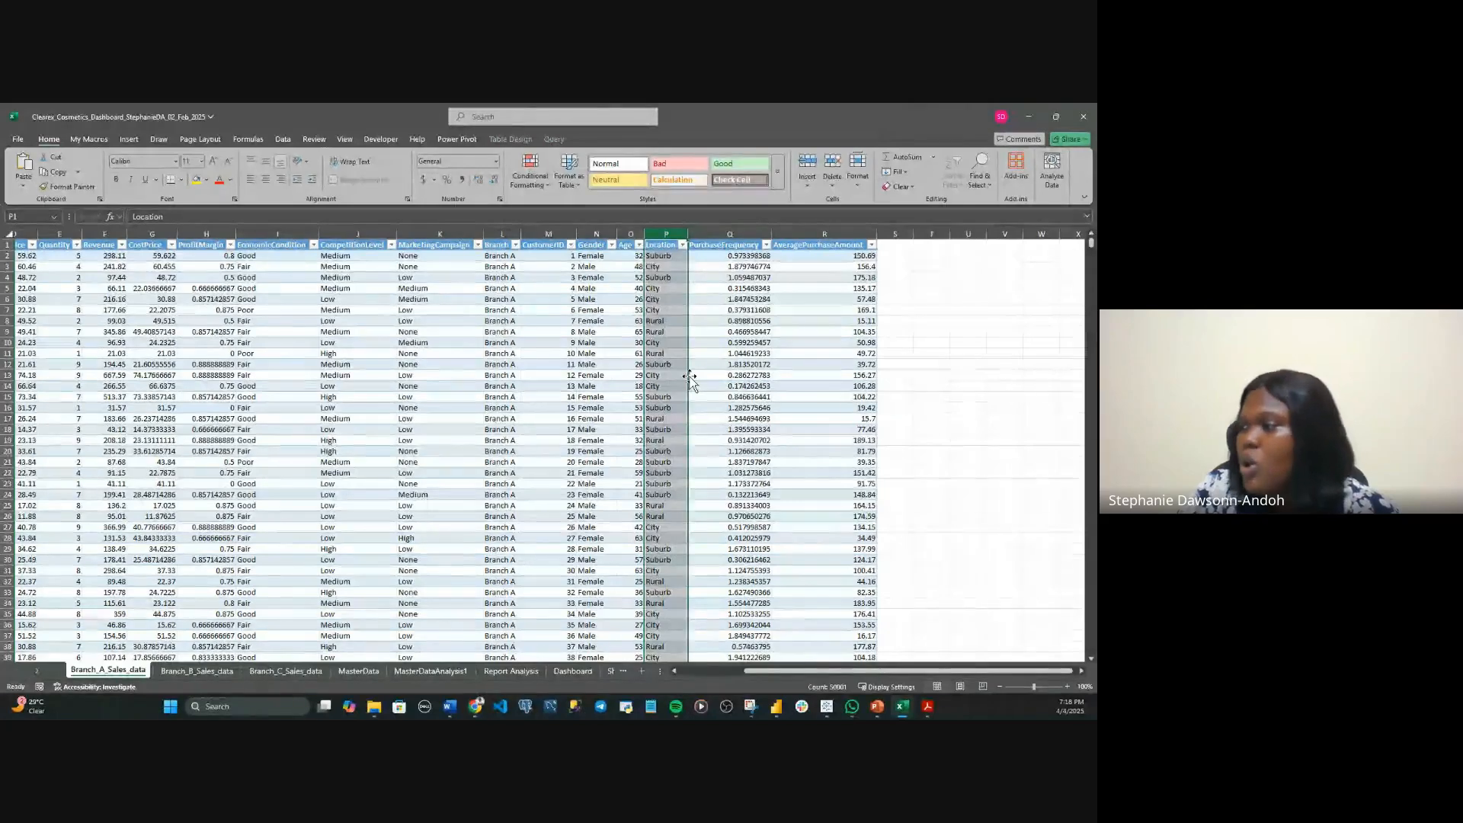
pyautogui.click(729, 234)
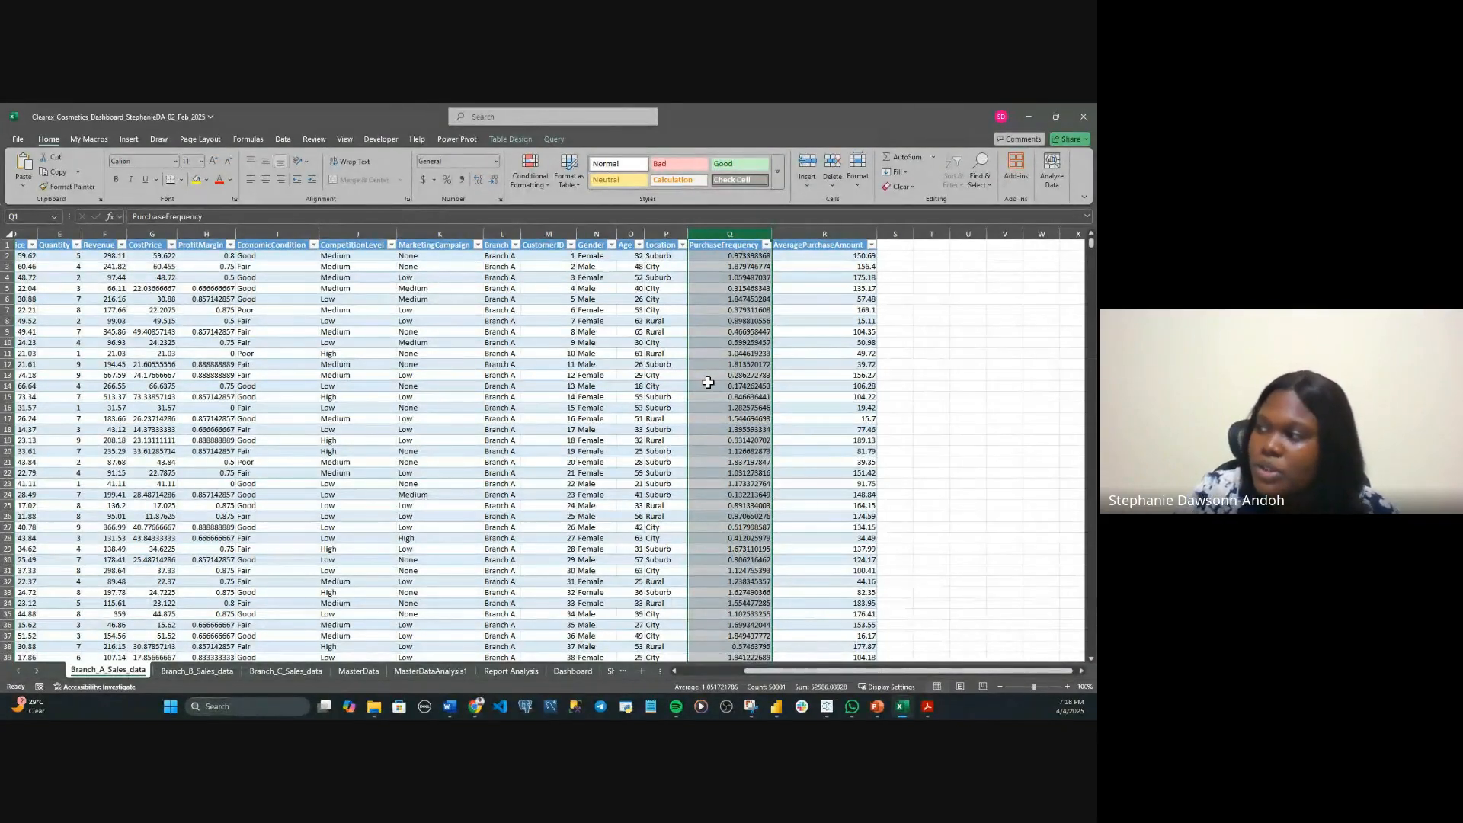
pyautogui.click(807, 228)
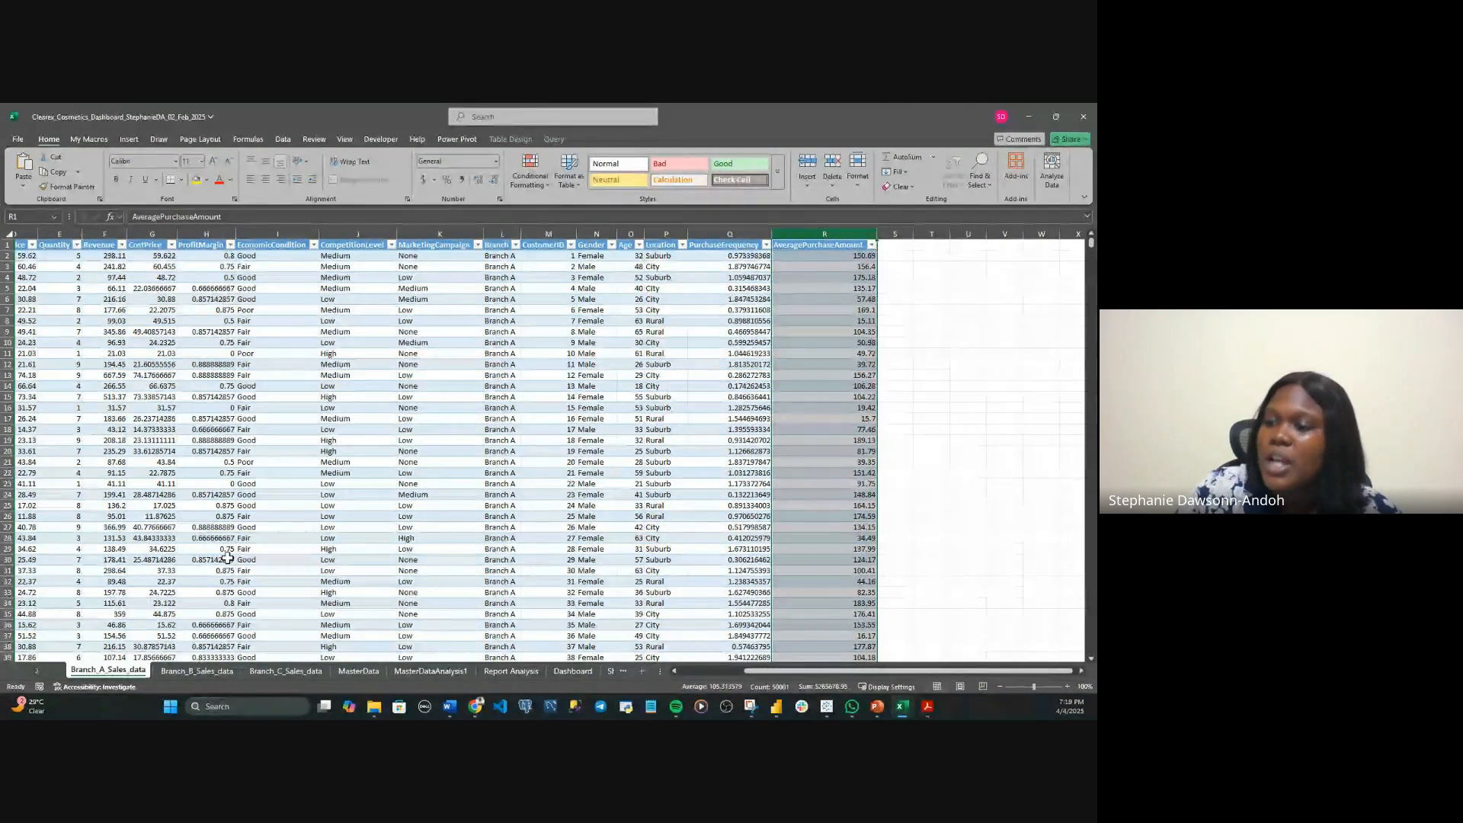
# View the Branch_B_Sales_data sheet and the Branch_C_Sales_data sheet from its first column.
pyautogui.click(185, 672)
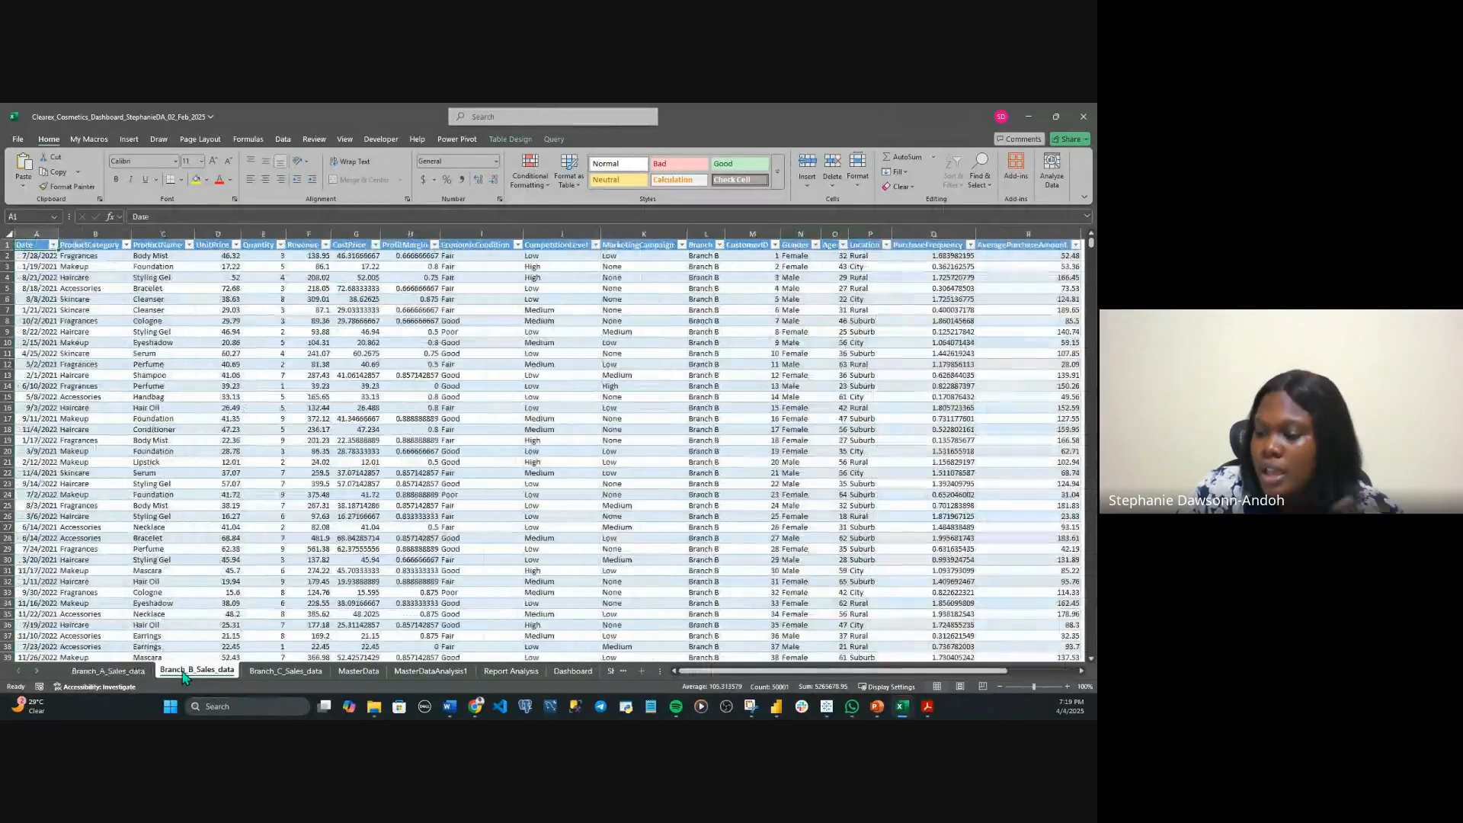
pyautogui.click(279, 672)
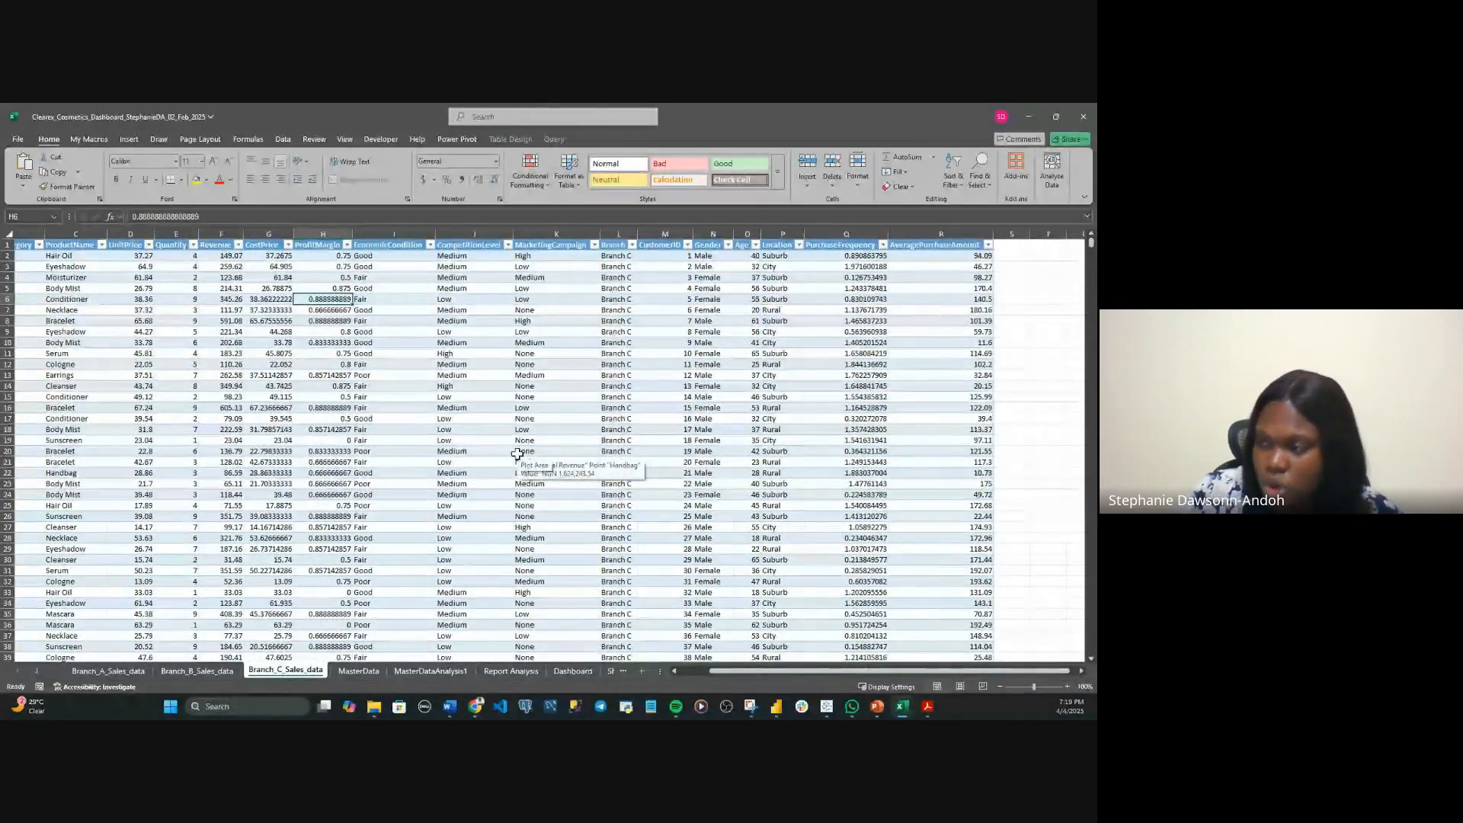
pyautogui.hscroll(-2, 518, 454)
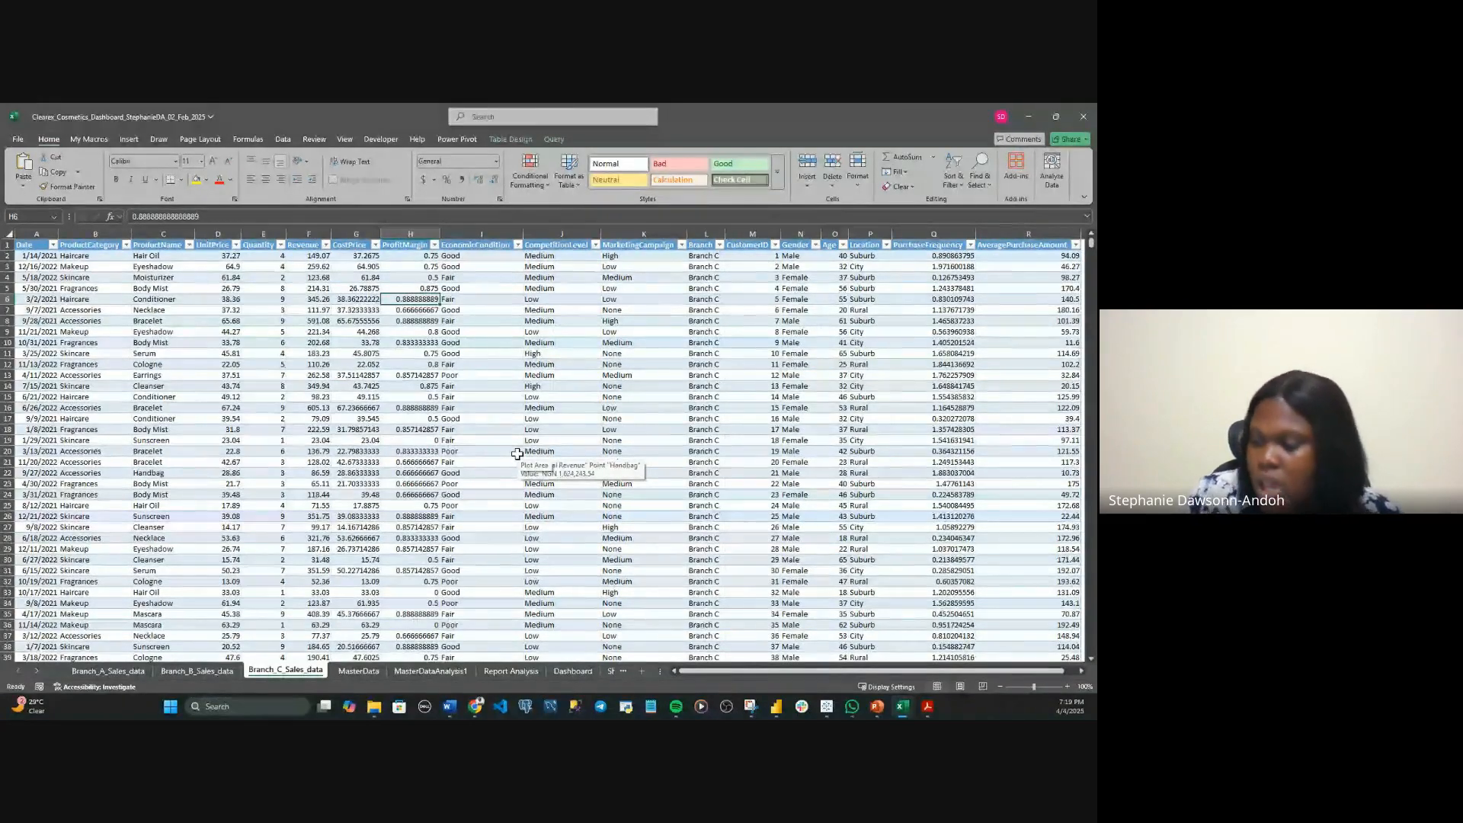
# Open the MasterData sheet and examine its combined branch columns from ProductName across to AverageQuantity.
pyautogui.click(355, 674)
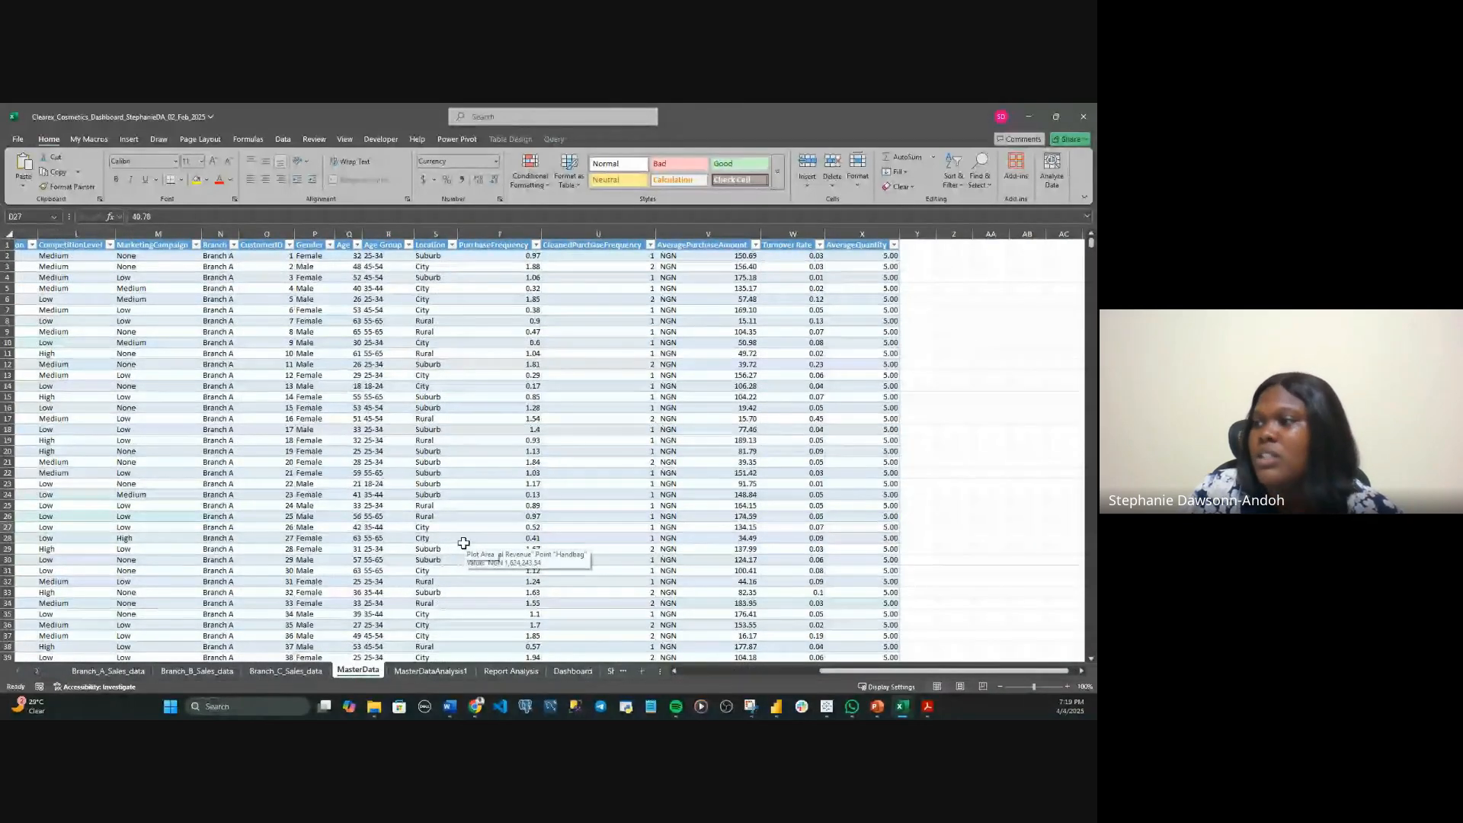
pyautogui.hscroll(-4, 463, 543)
pyautogui.hscroll(-5, 464, 543)
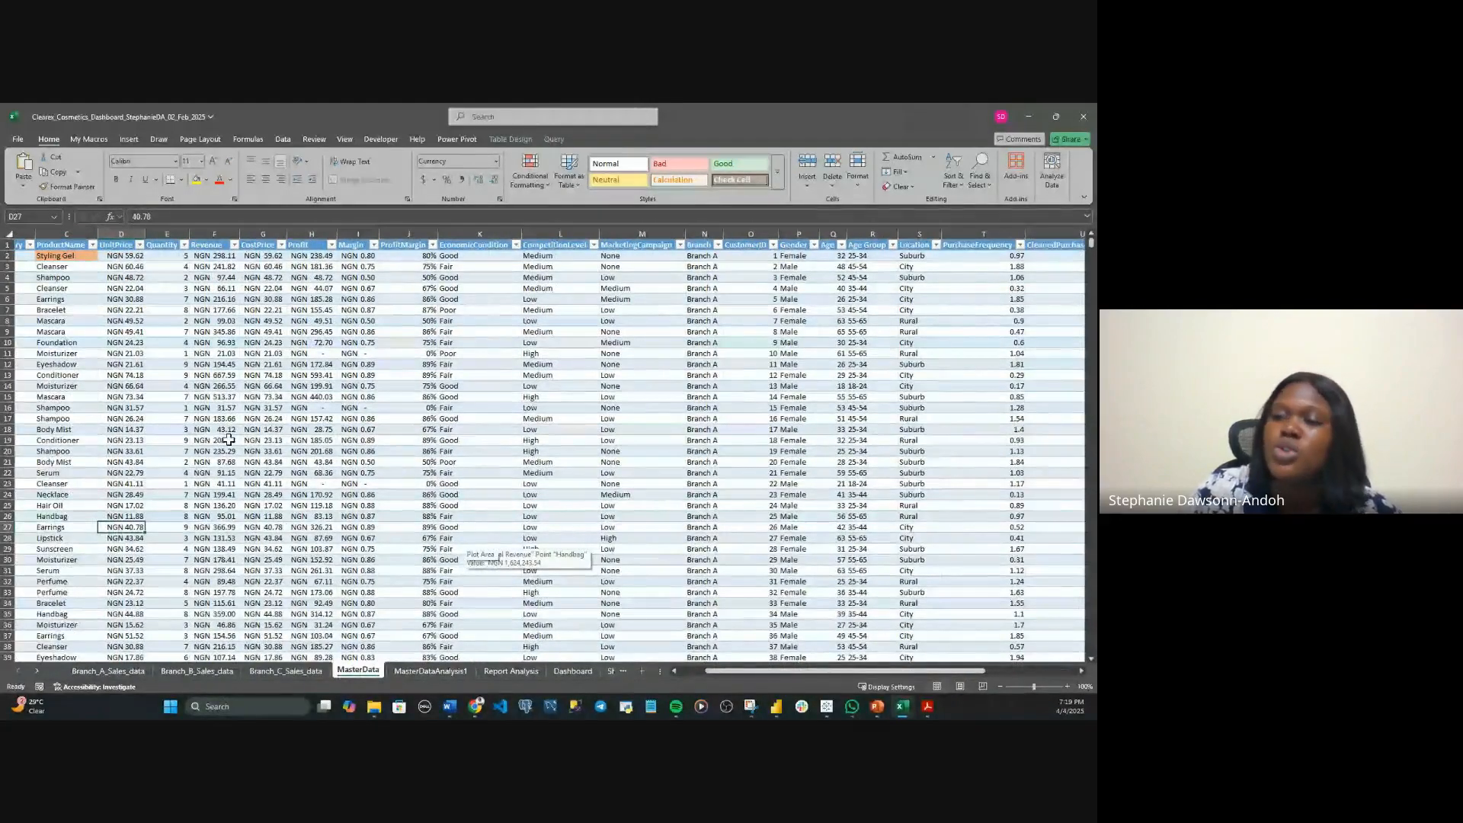
pyautogui.hscroll(-3, 229, 440)
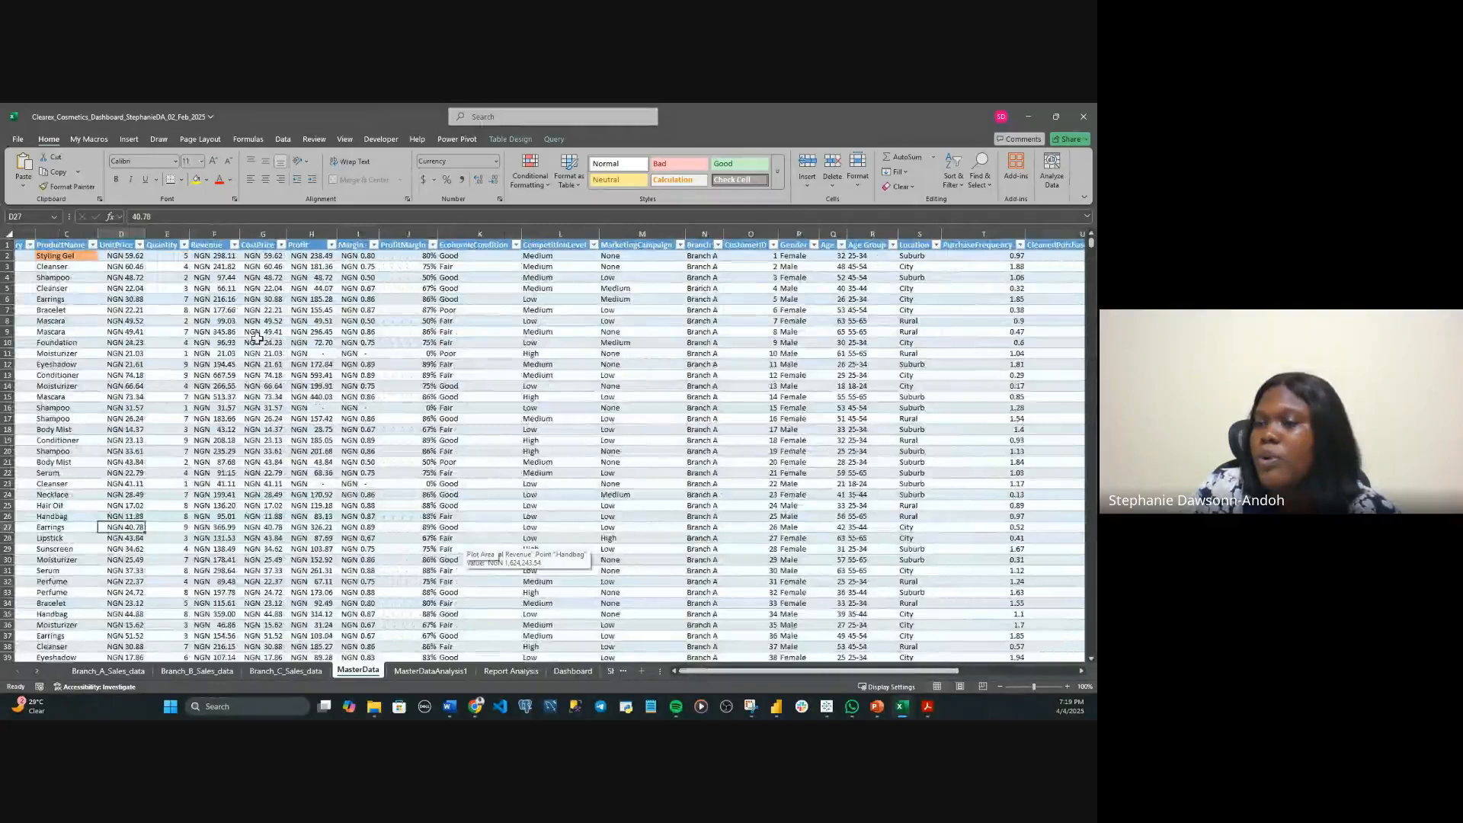
pyautogui.hscroll(-1, 229, 440)
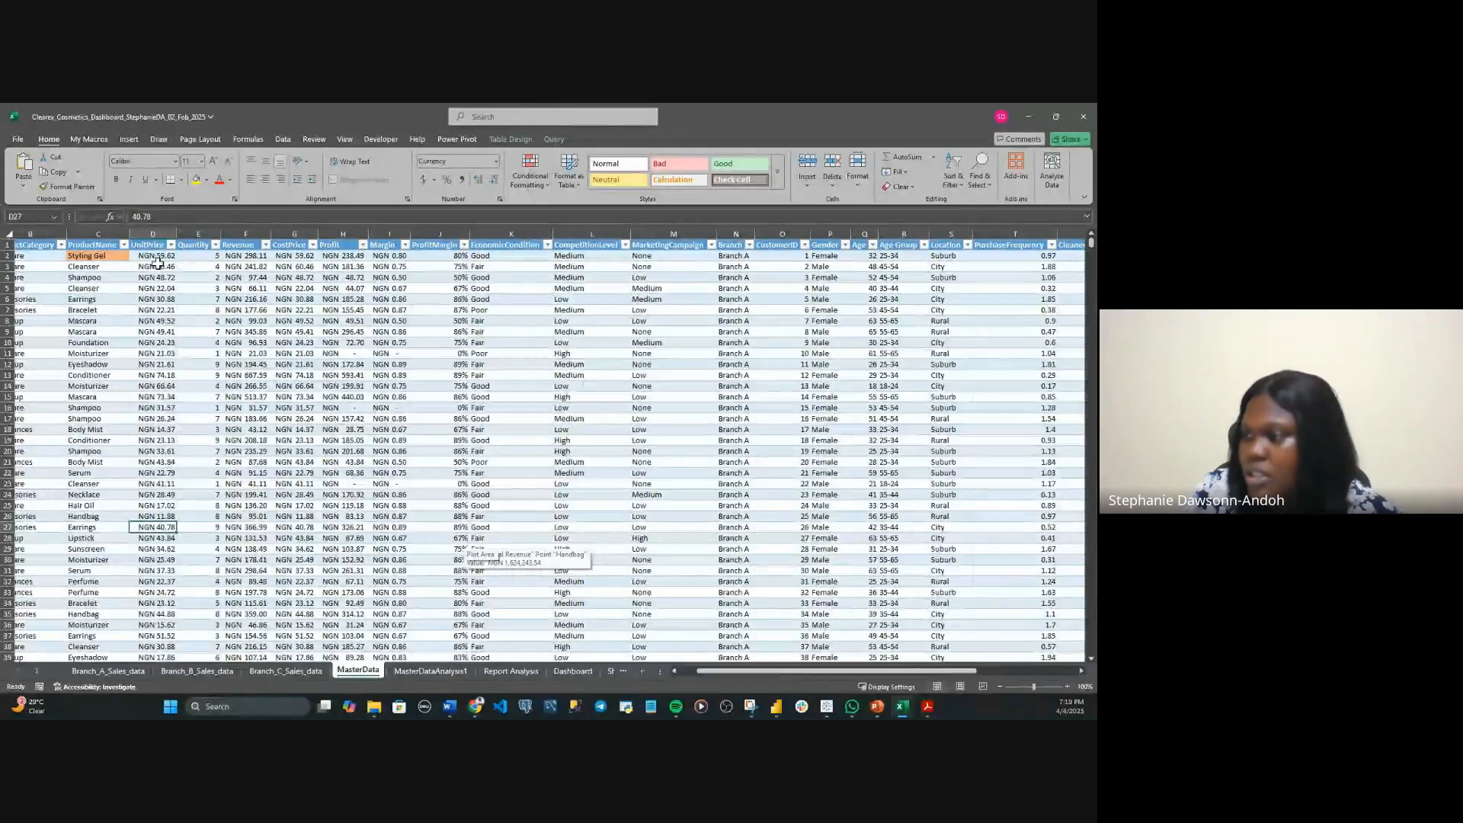
pyautogui.hscroll(4, 377, 357)
pyautogui.hscroll(5, 376, 357)
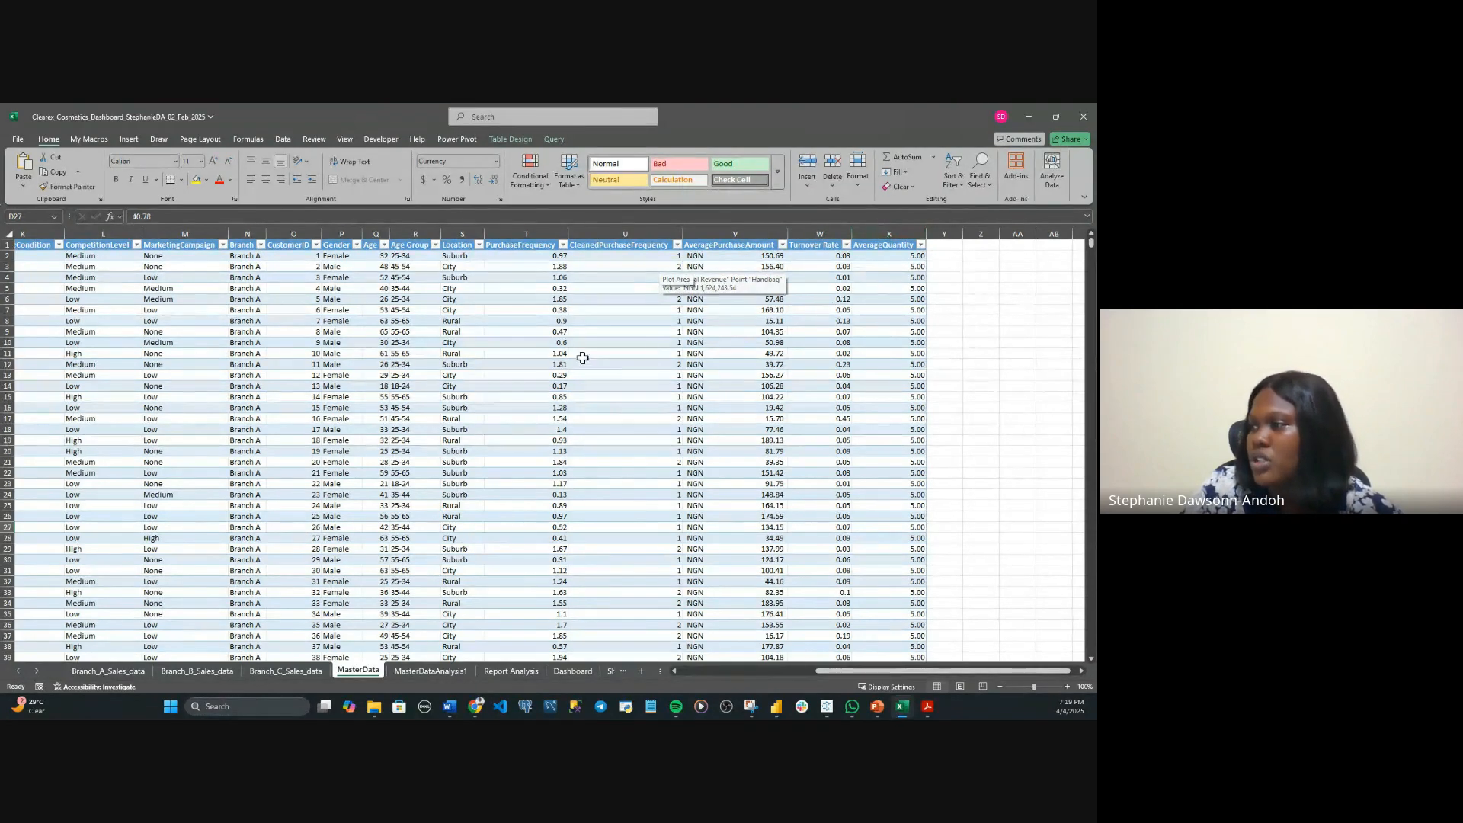
pyautogui.hscroll(-3, 569, 360)
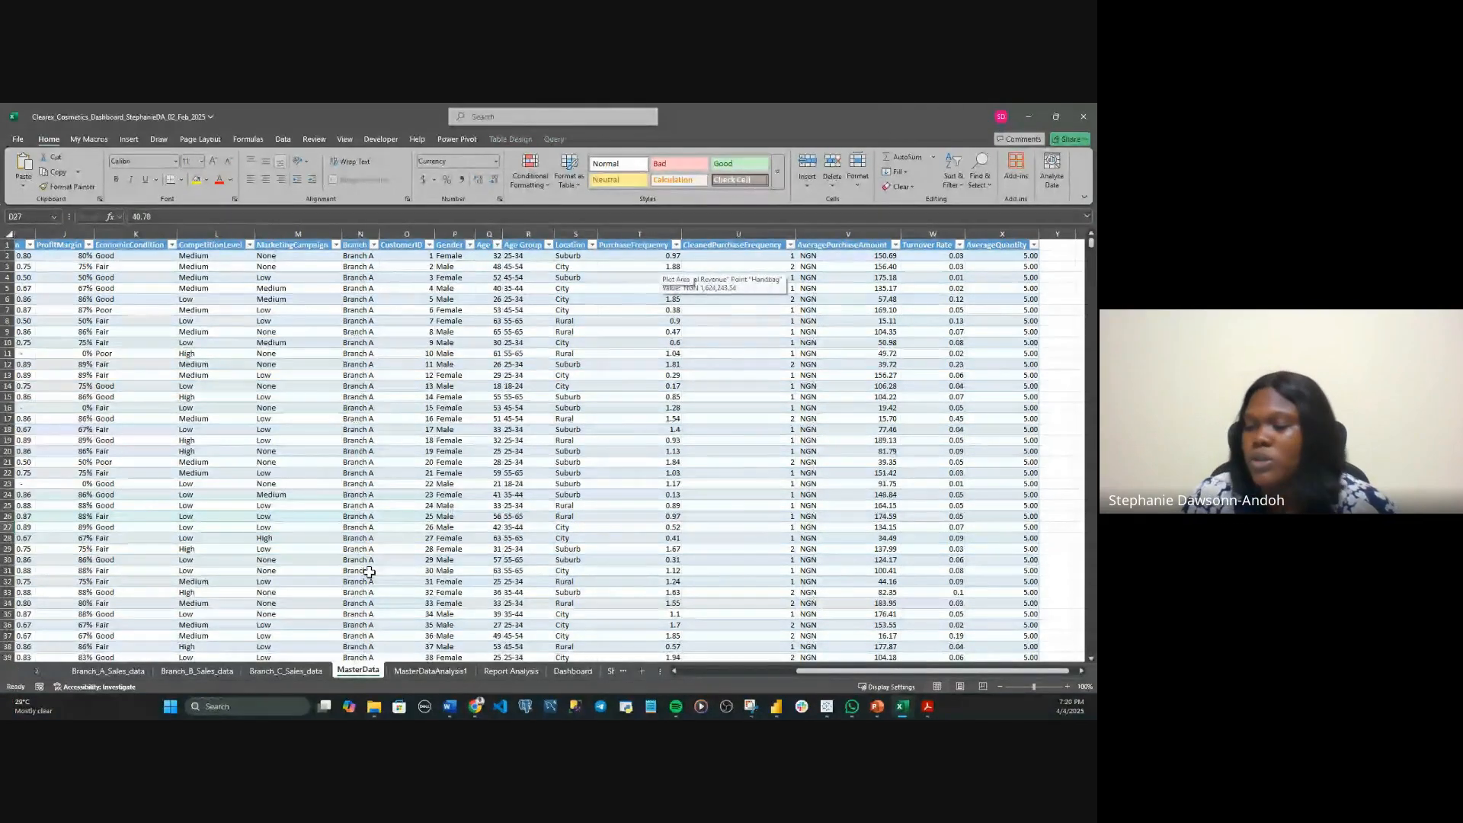
# Open the MasterDataAnalysis1 sheet and examine the total revenue, AOV, profit margin, monthly and quarterly revenue summaries.
pyautogui.click(437, 672)
pyautogui.hscroll(-10, 442, 539)
pyautogui.hscroll(-12, 442, 539)
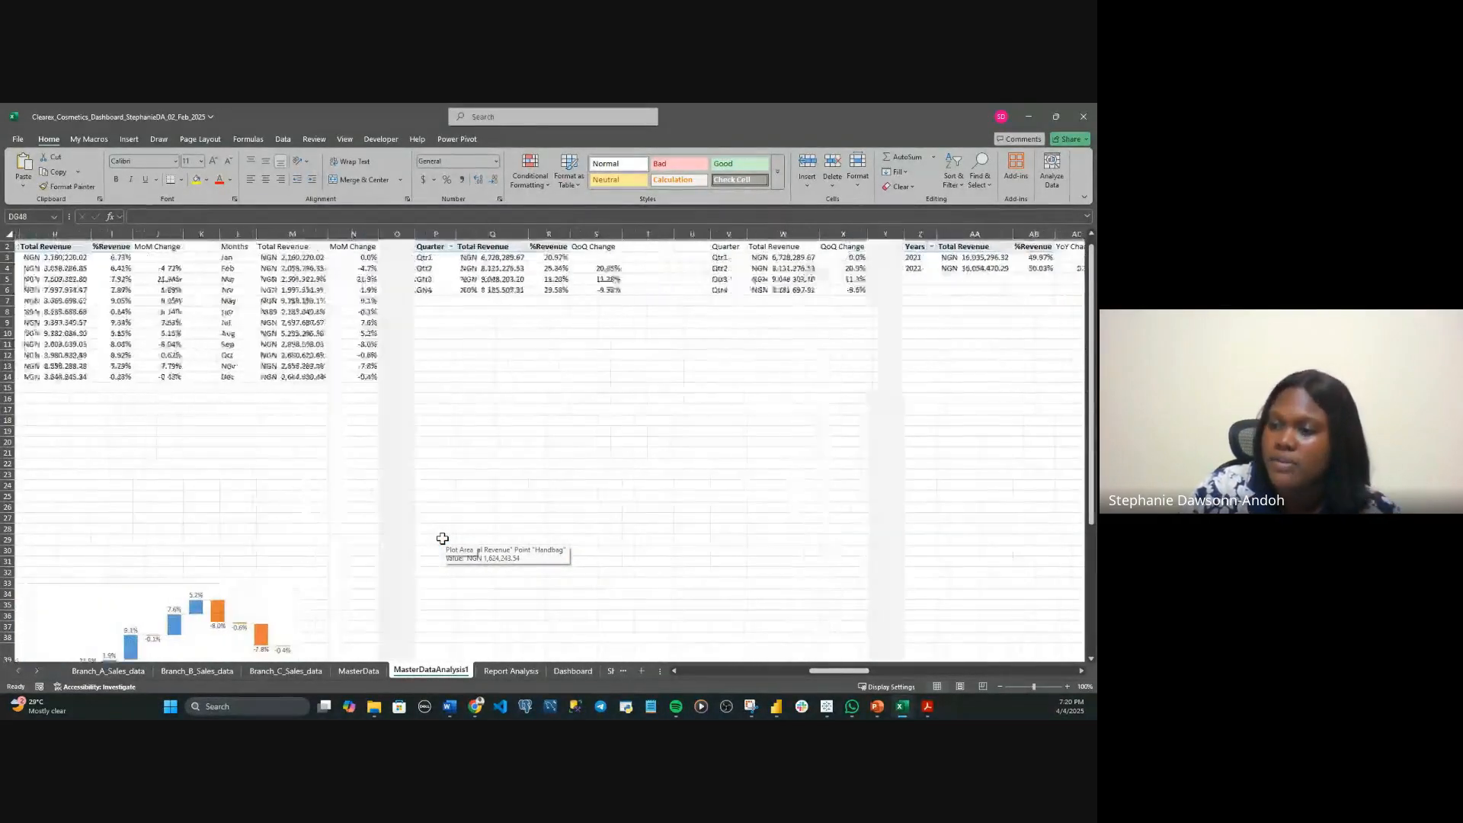
pyautogui.hscroll(-8, 442, 539)
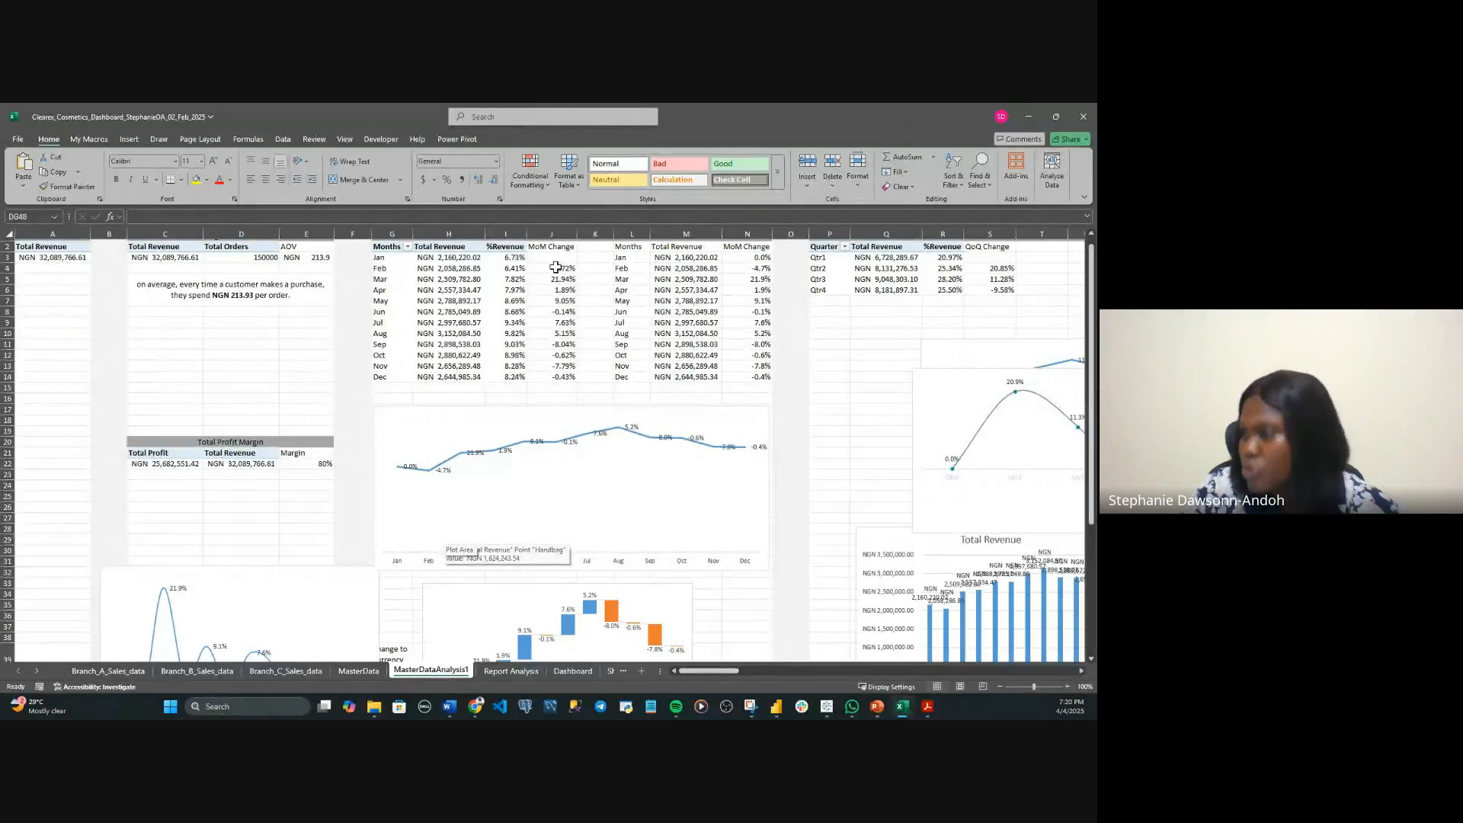
pyautogui.hscroll(3, 901, 359)
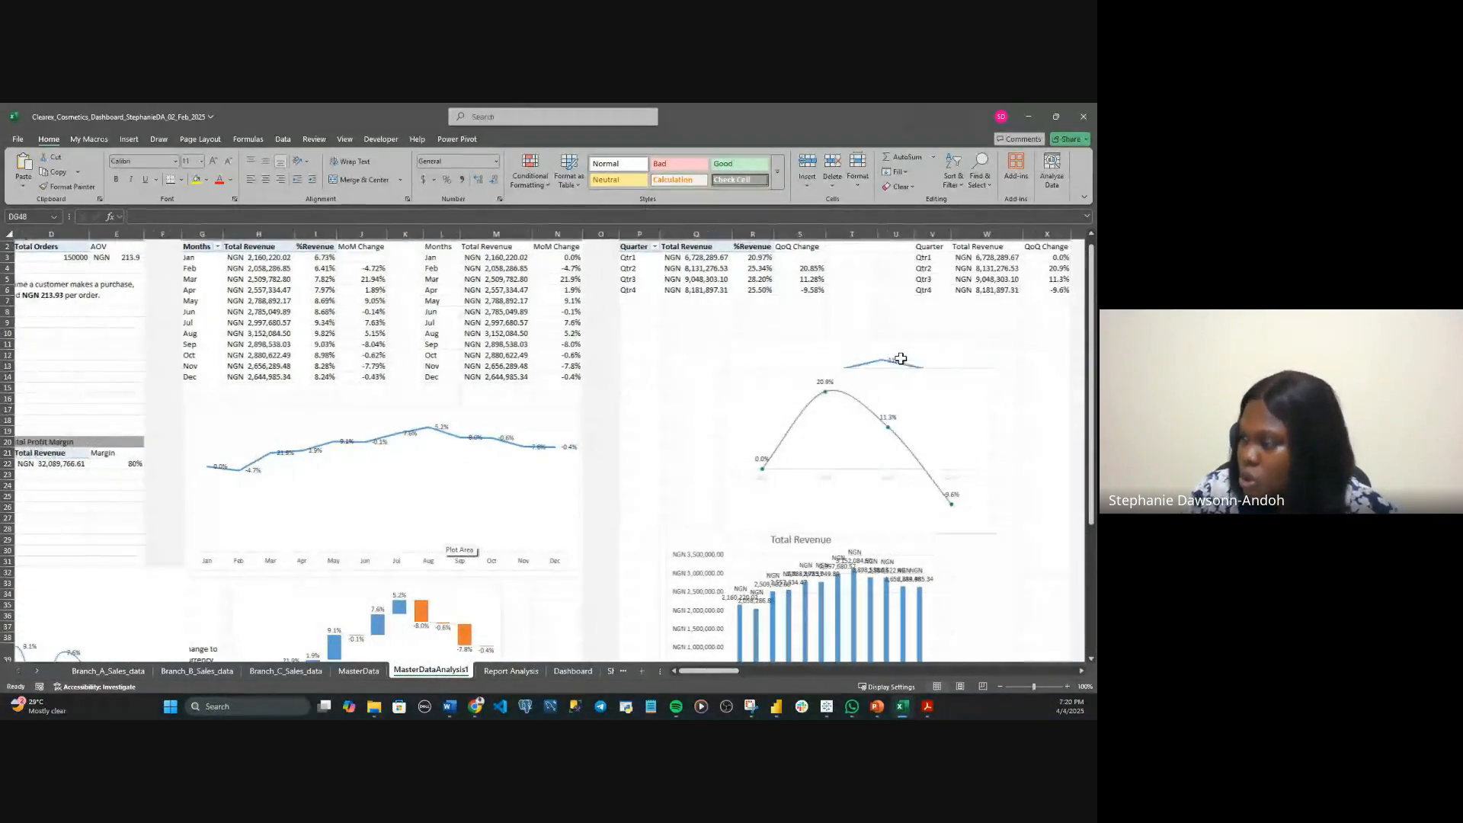
# Examine the yearly growth, purchase history, product revenue and branch analyses, the stock recommendations and the slicers on MasterDataAnalysis1.
pyautogui.hscroll(6, 744, 324)
pyautogui.hscroll(6, 747, 330)
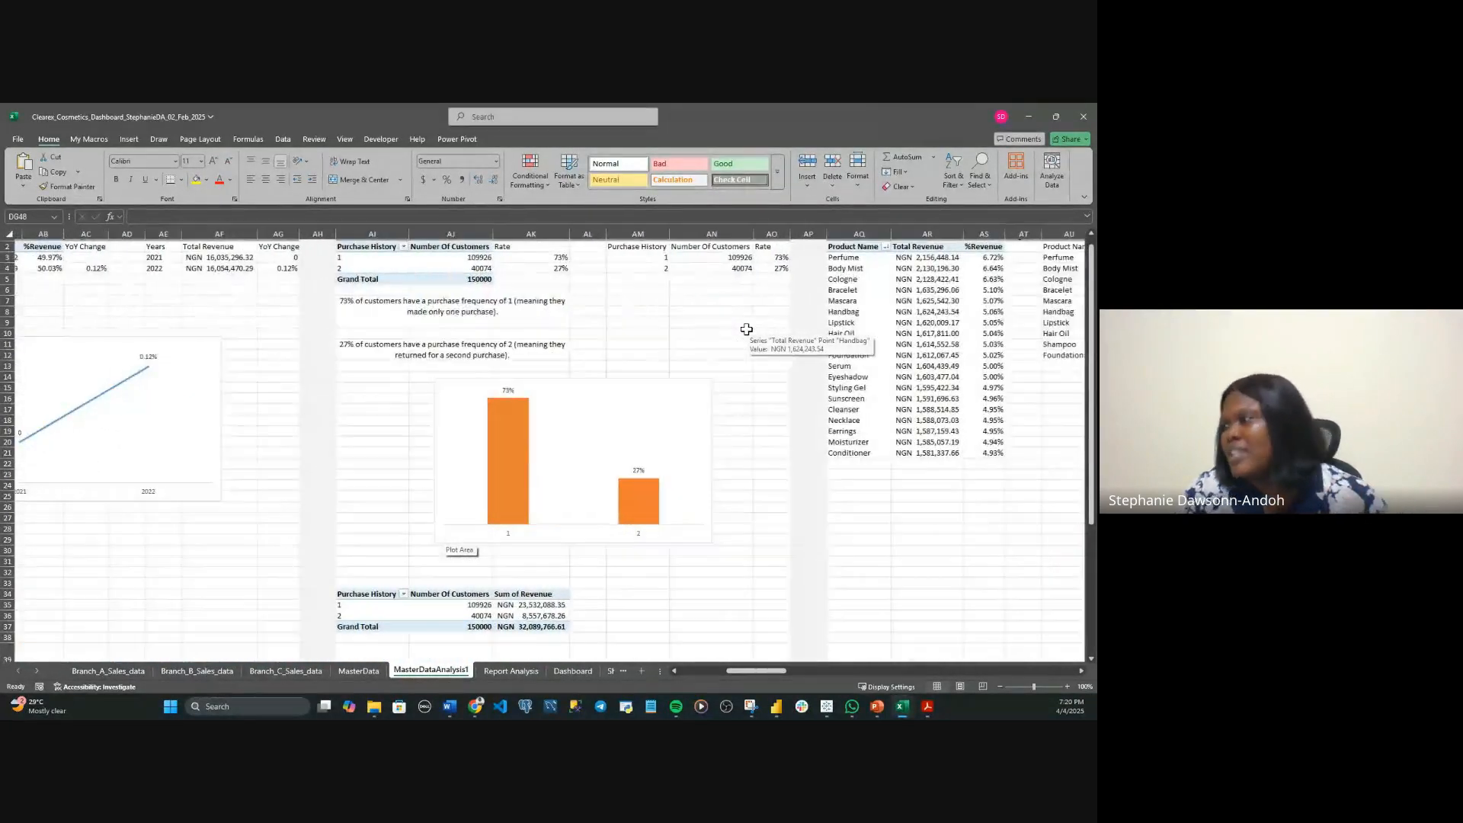
pyautogui.hscroll(3, 746, 330)
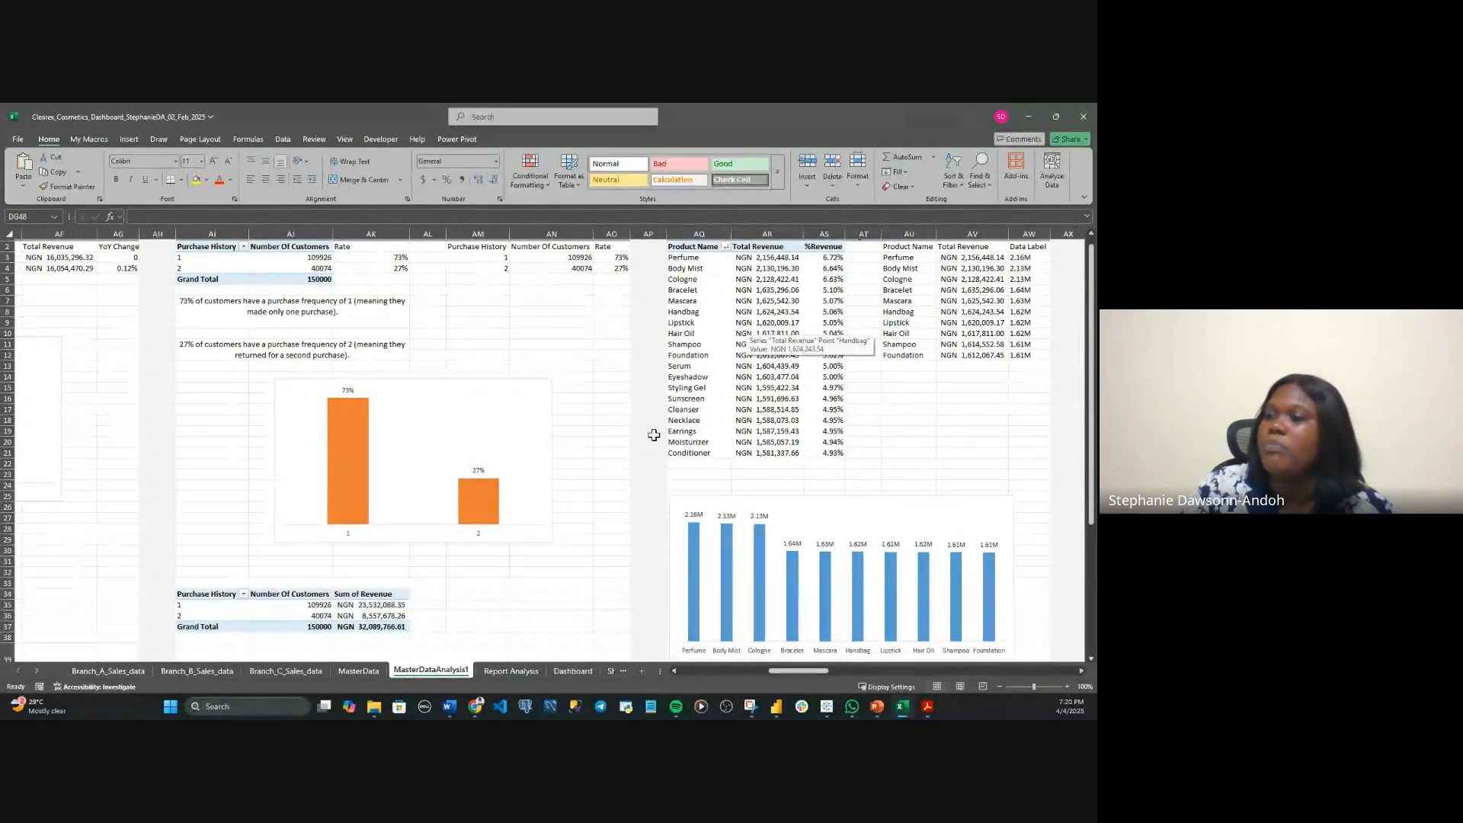
pyautogui.scroll(-1, 654, 434)
pyautogui.hscroll(3, 432, 382)
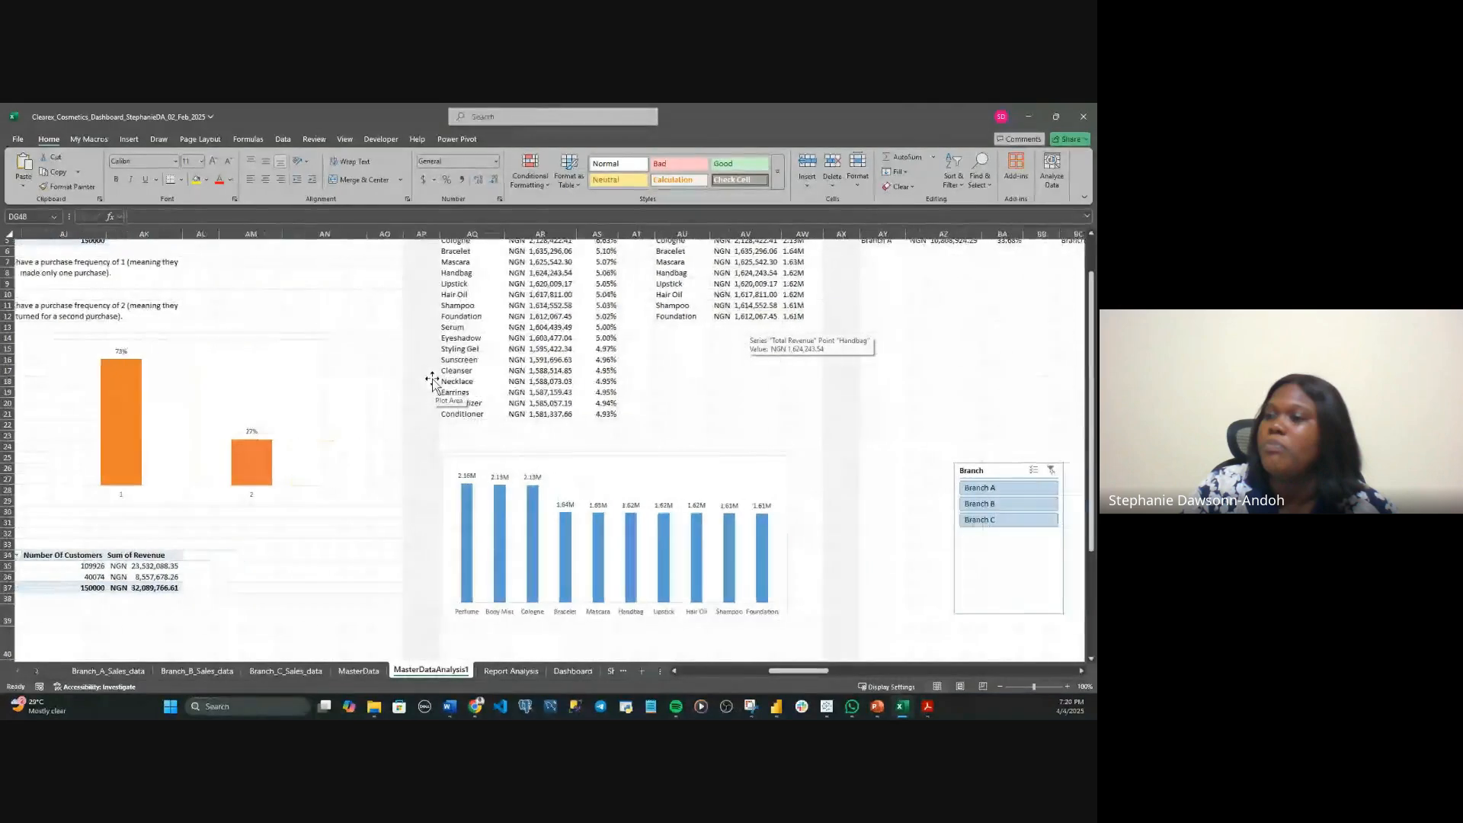
pyautogui.hscroll(5, 605, 524)
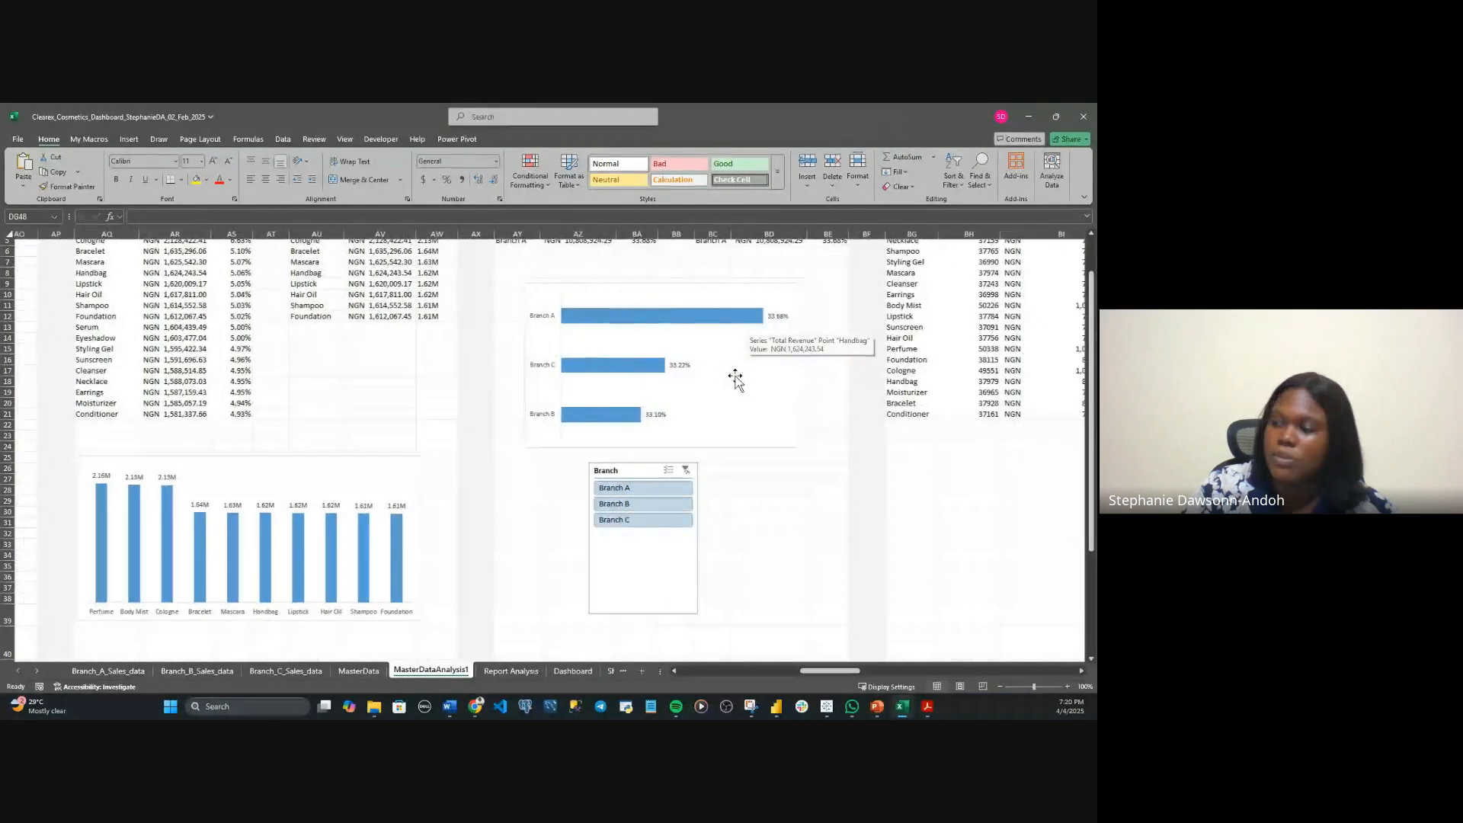
pyautogui.hscroll(4, 418, 547)
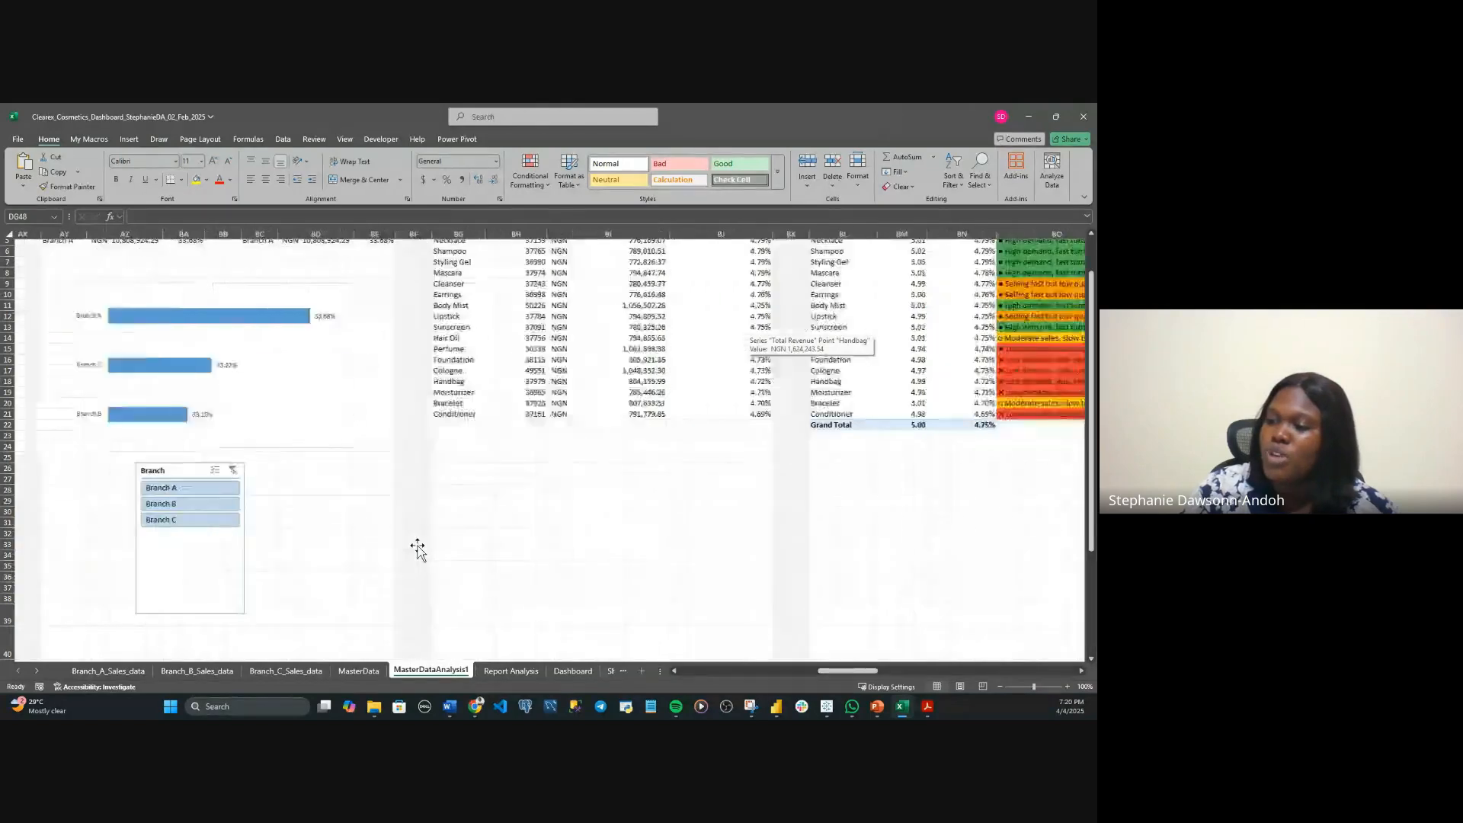
pyautogui.hscroll(8, 418, 548)
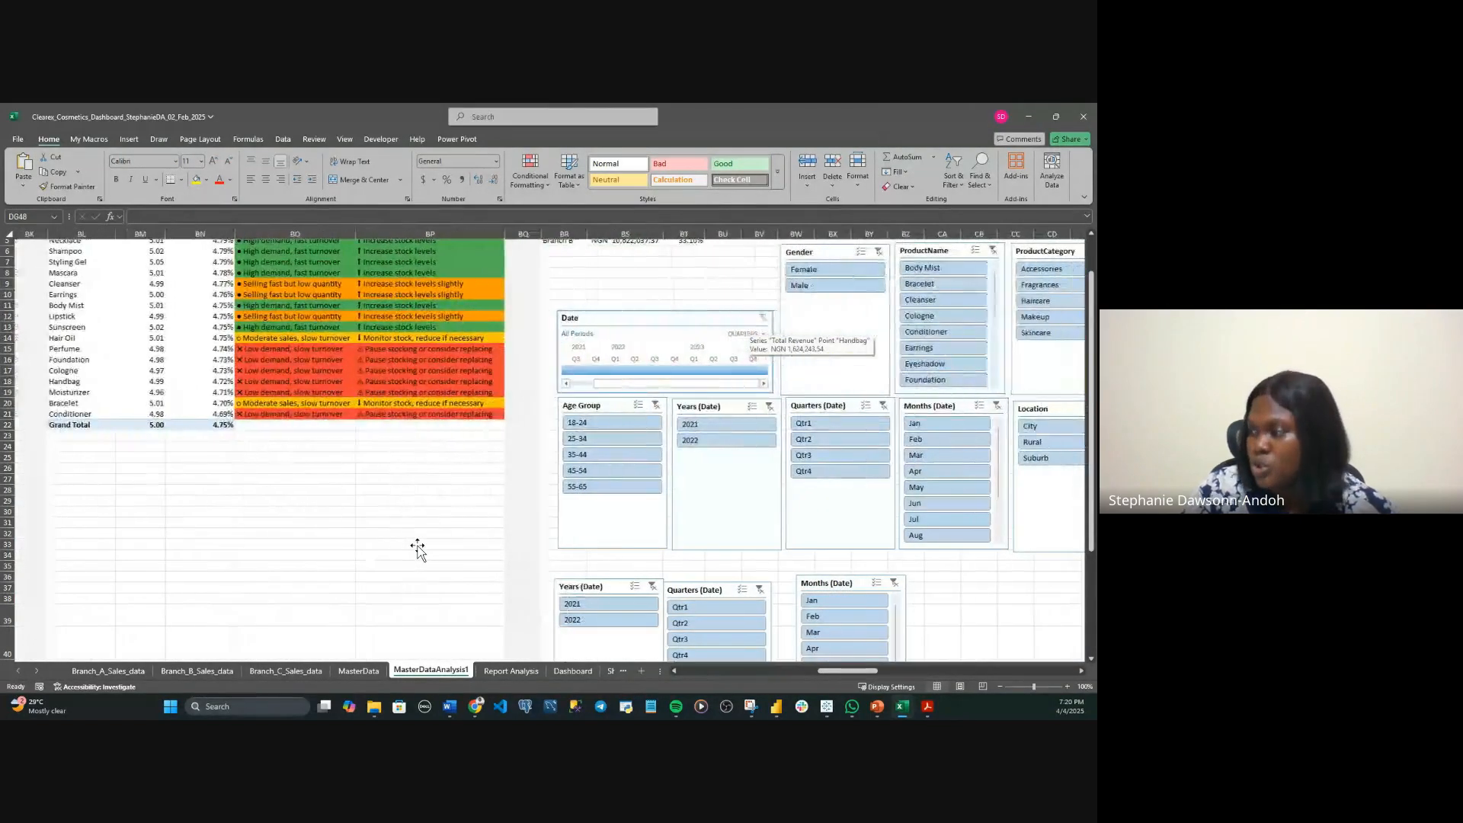
# View the Report Analysis sheet and open the Dashboard sheet.
pyautogui.click(511, 671)
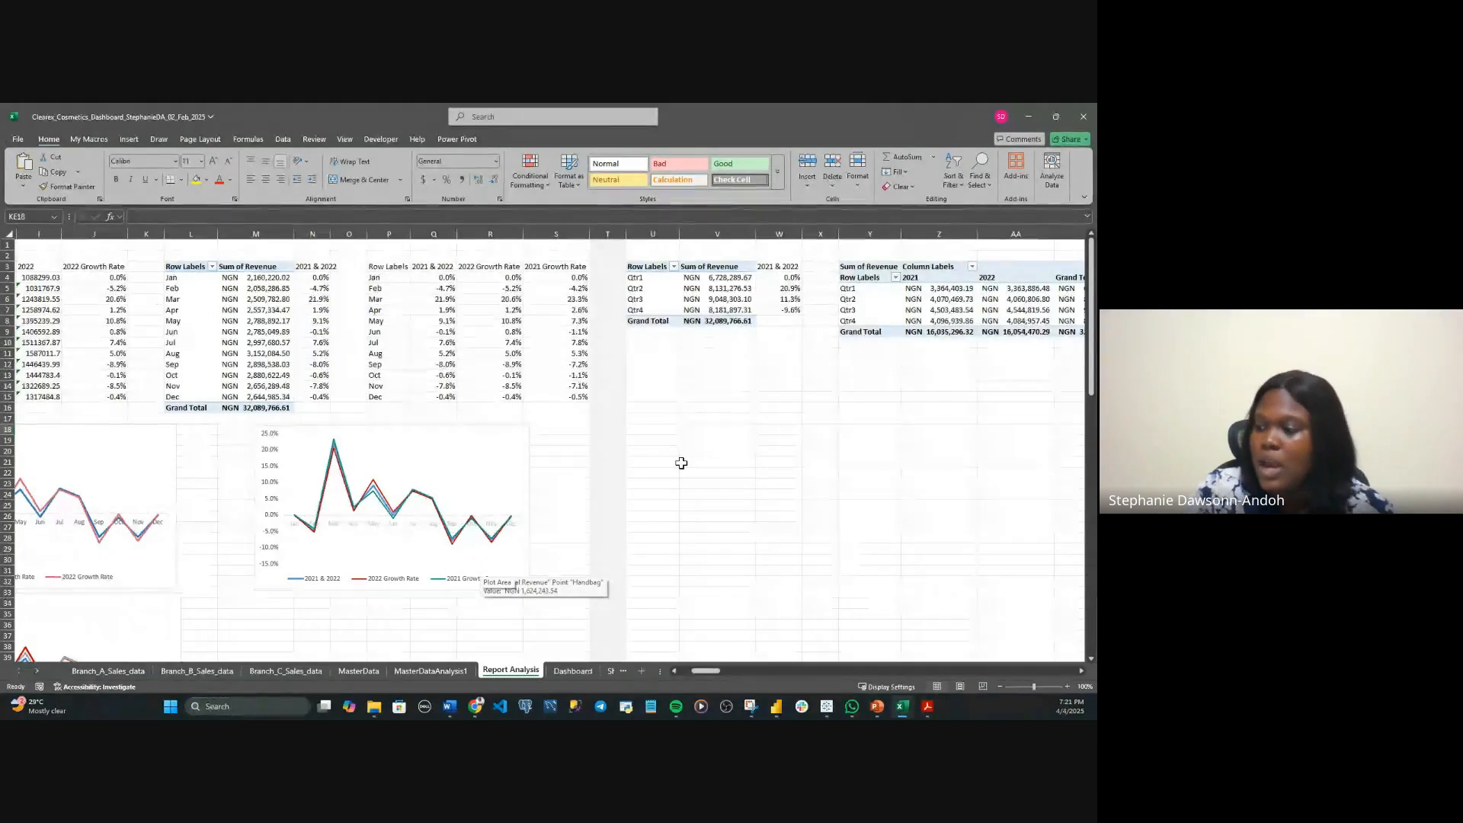
pyautogui.click(574, 671)
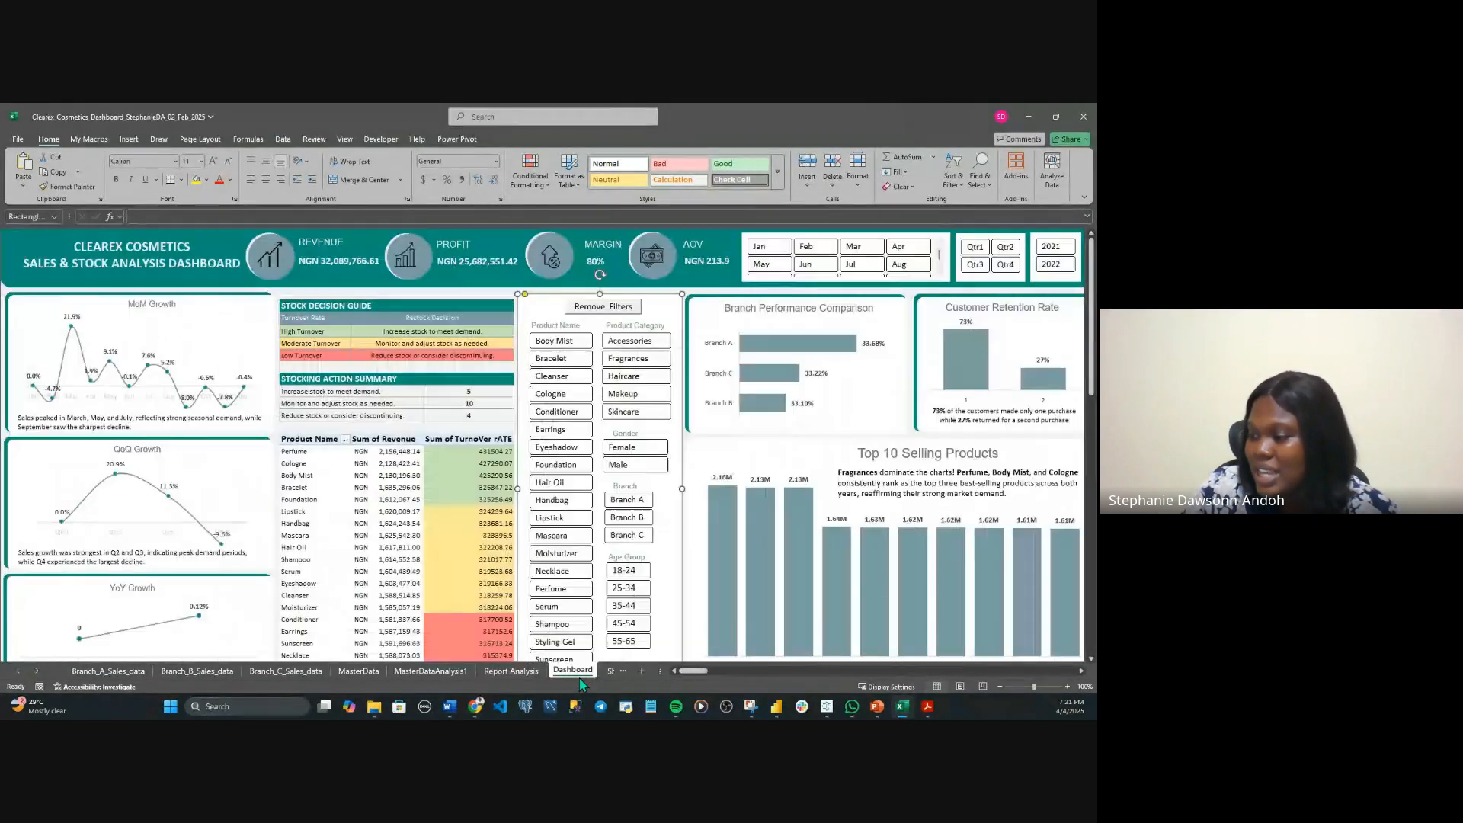